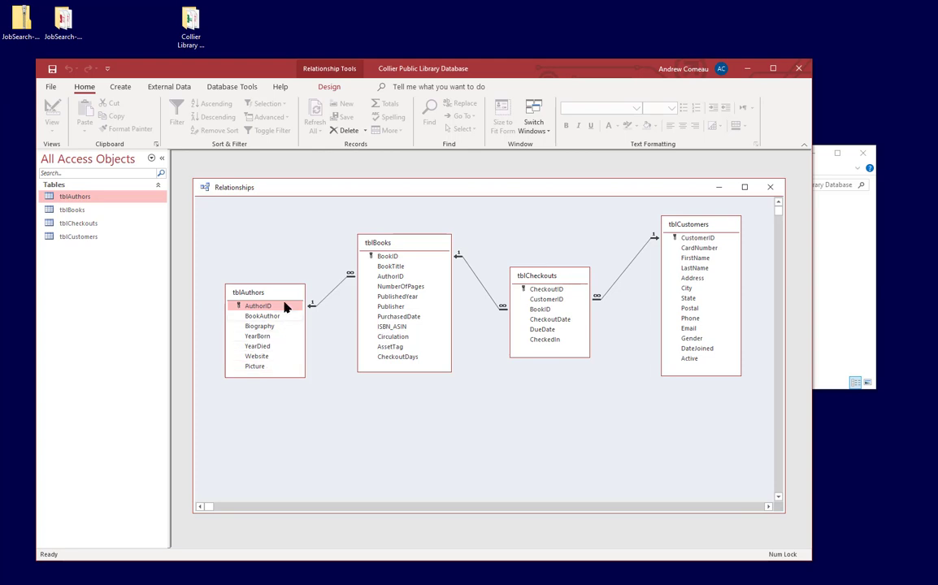
- Move the tblAuthors box up slightly in the relationships diagram, and start a Form Wizard form with all fields from tblAuthors
mouse_move(282, 296)
mouse_down()
mouse_move(292, 282)
mouse_move(272, 282)
mouse_up()
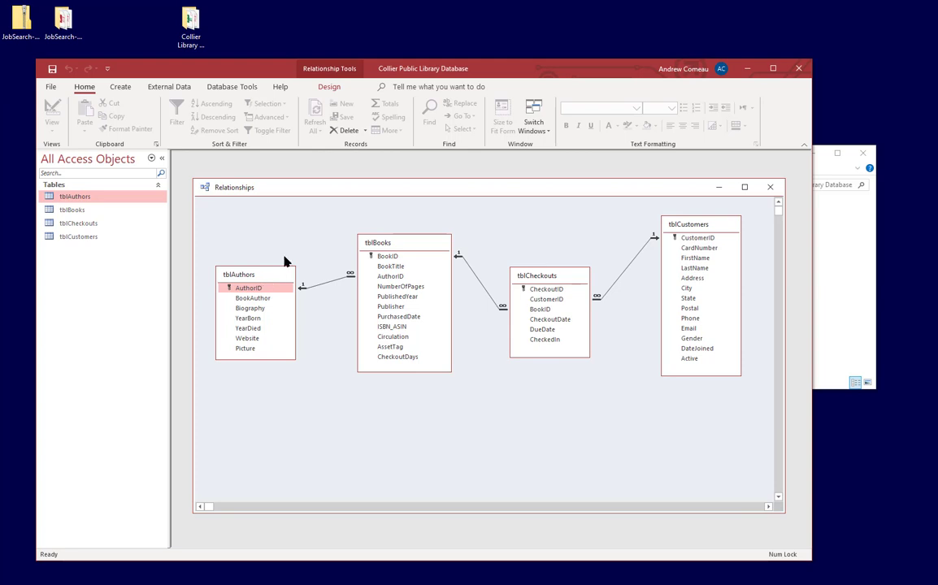
click(119, 88)
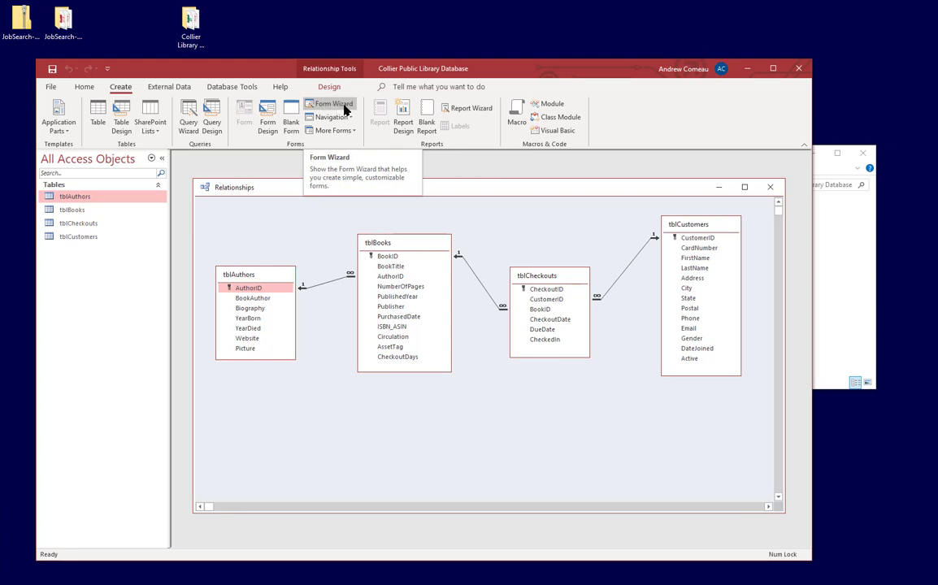
click(343, 108)
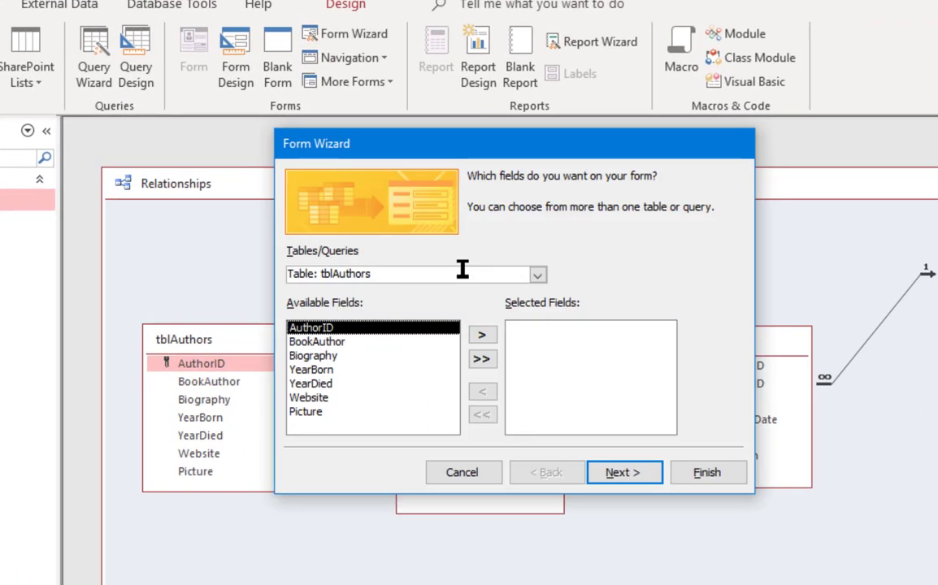
click(540, 280)
click(364, 291)
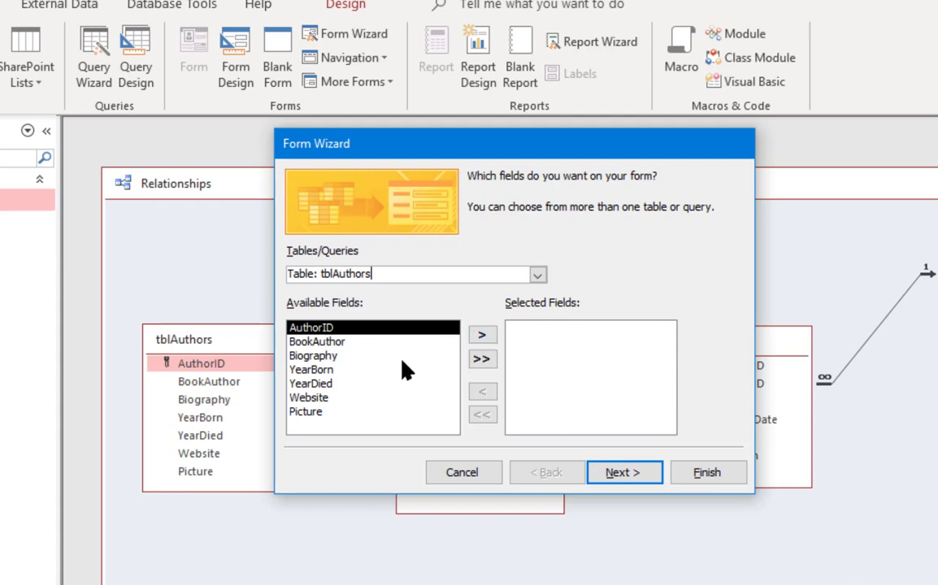
click(483, 364)
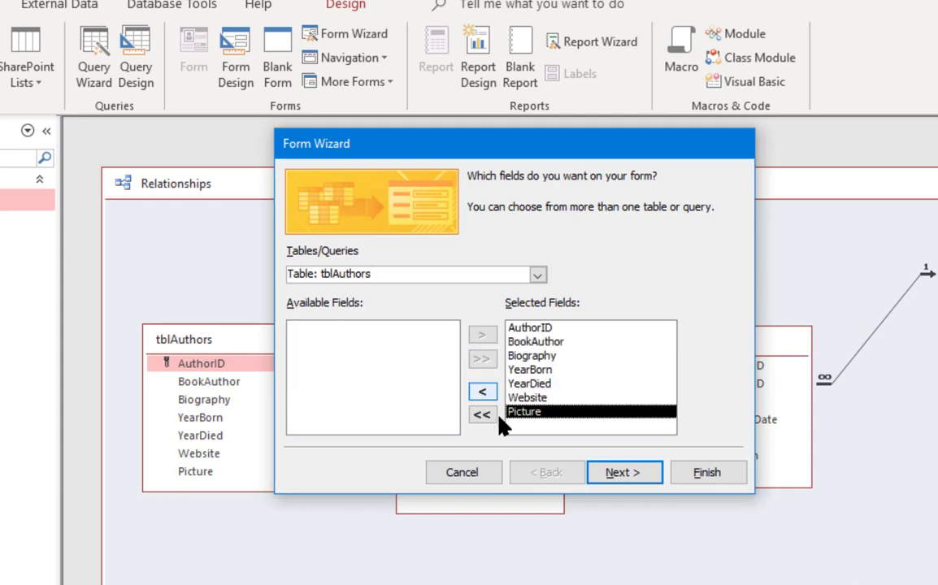
click(620, 478)
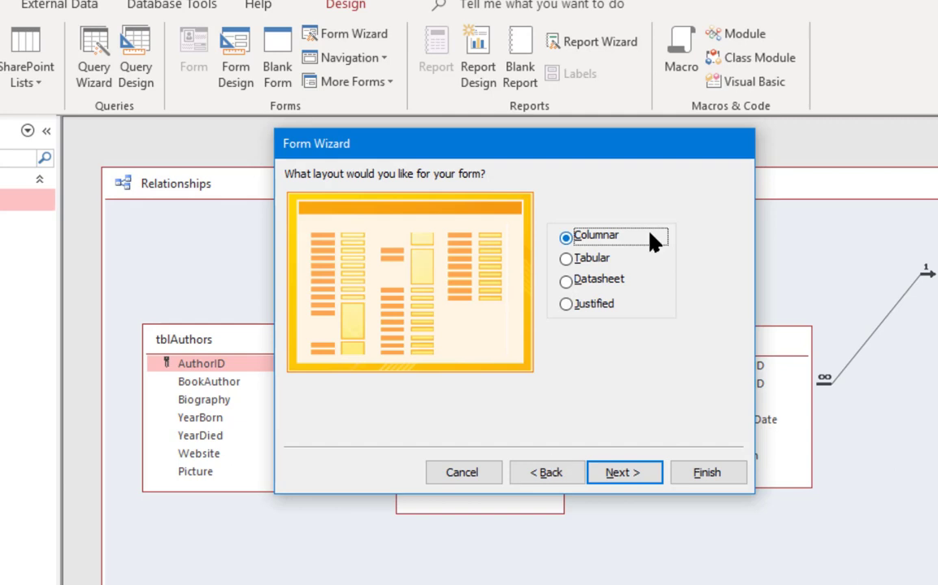
- Preview the Tabular layout and settle on the Columnar layout for the new form
click(600, 258)
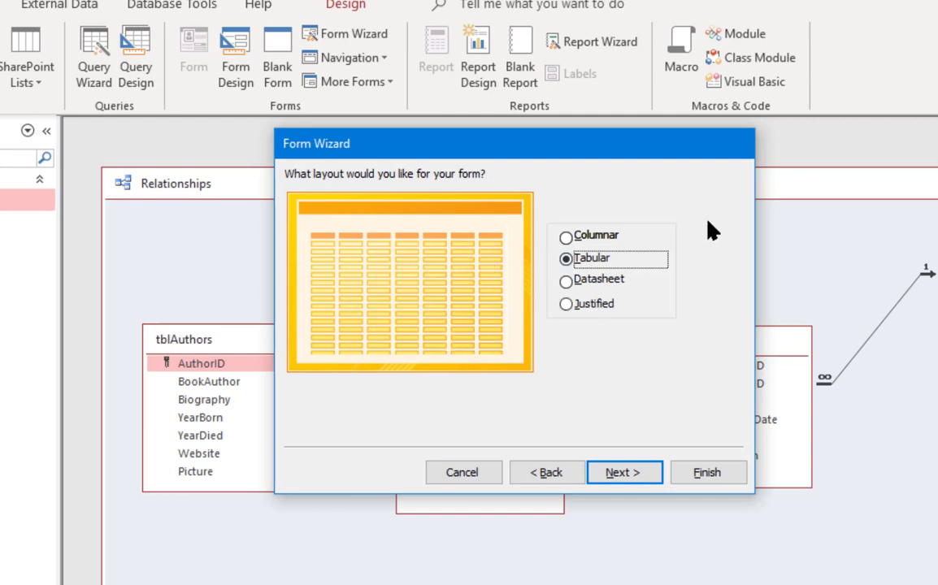
click(610, 236)
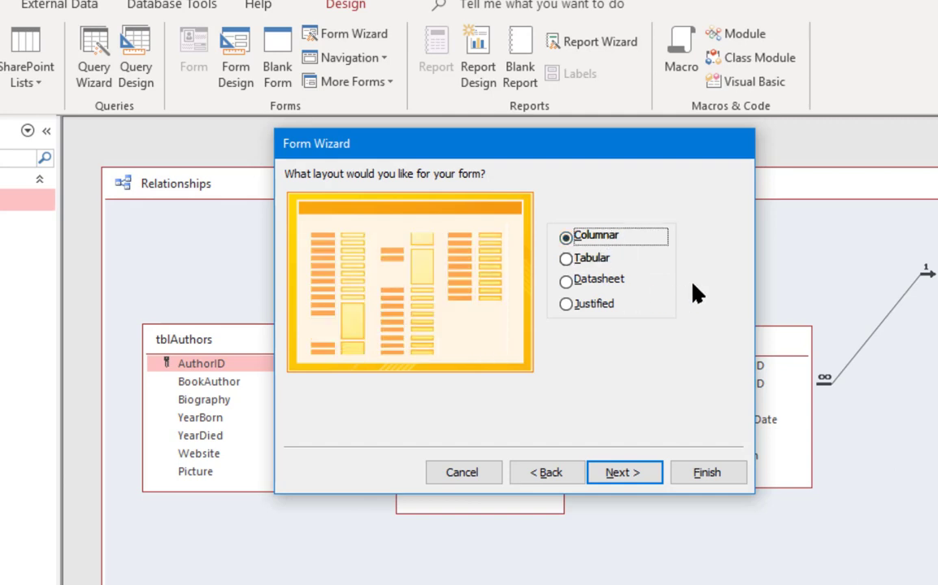
click(618, 474)
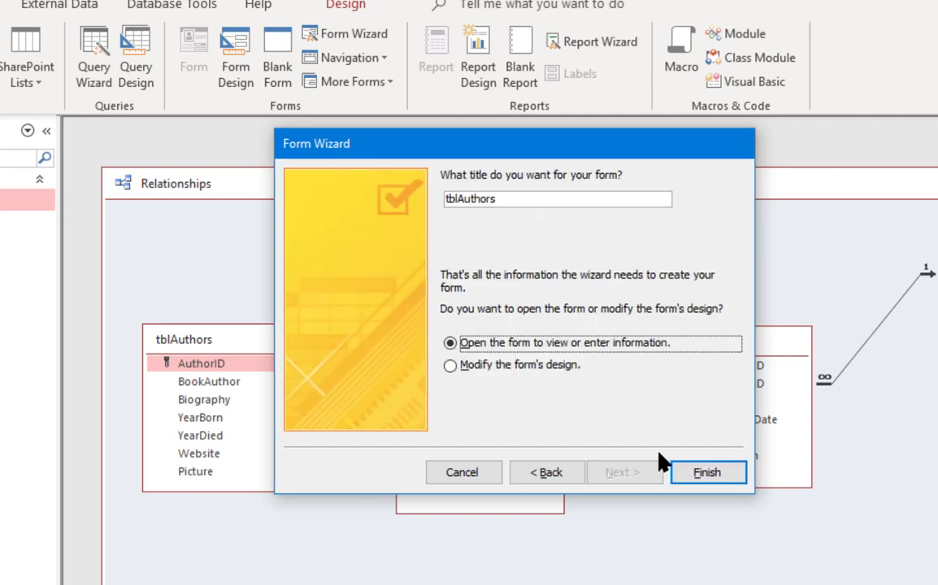
- Title the form Author's Form, choose to modify its design, and finish the wizard
drag(517, 200, 371, 189)
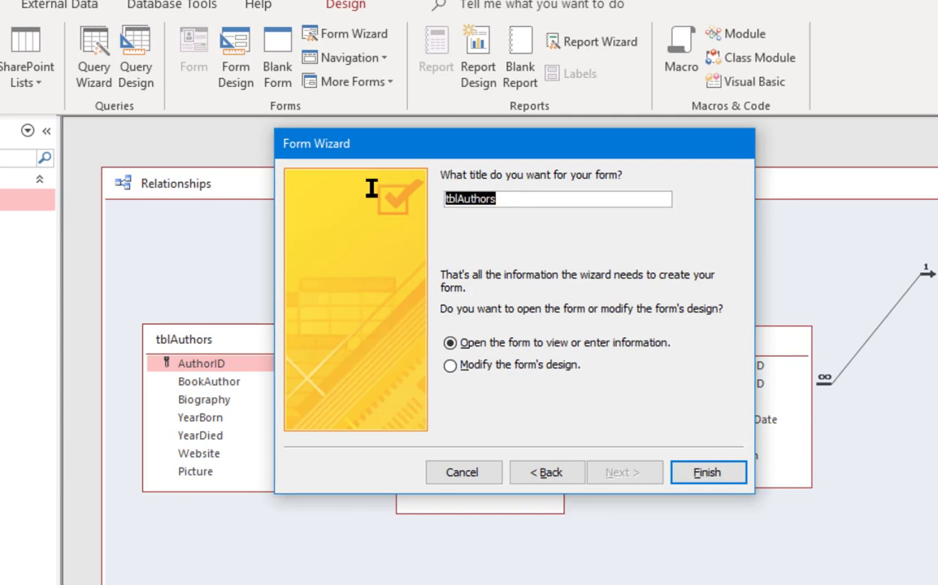
text(Author's Form)
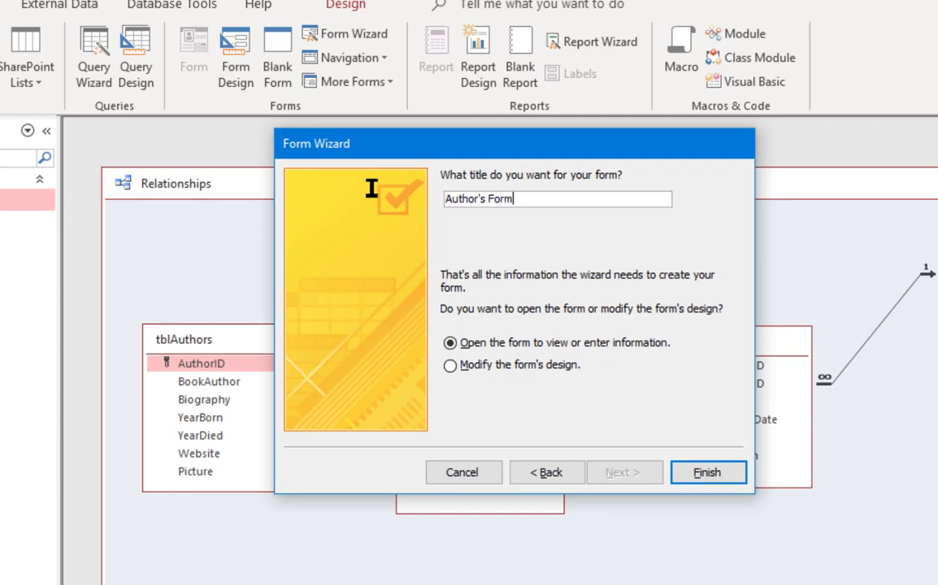
click(536, 368)
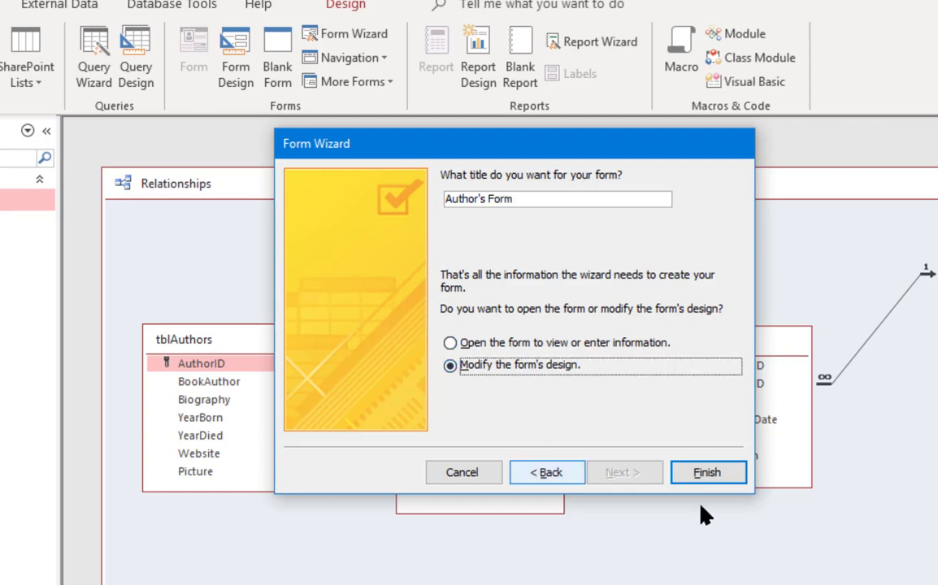
click(705, 476)
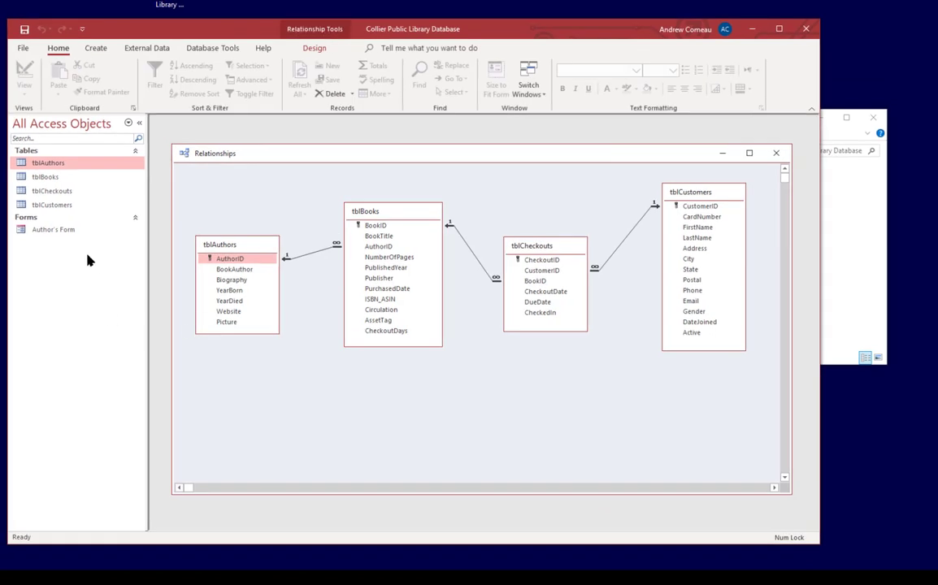
- Rename the saved form Author's Form as frmAuthors
click(50, 229)
right_click(51, 229)
click(109, 312)
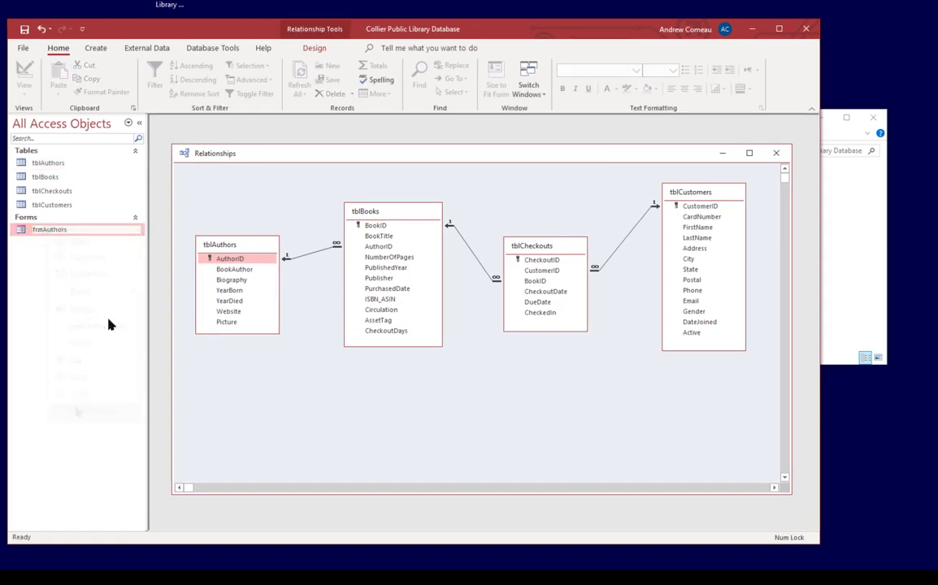
text(frmAuthors)
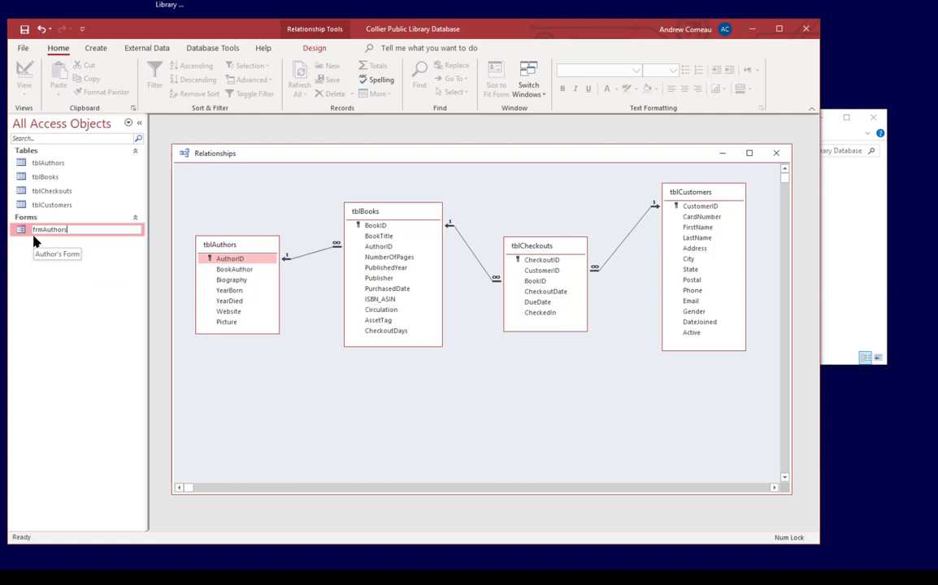
key(Return)
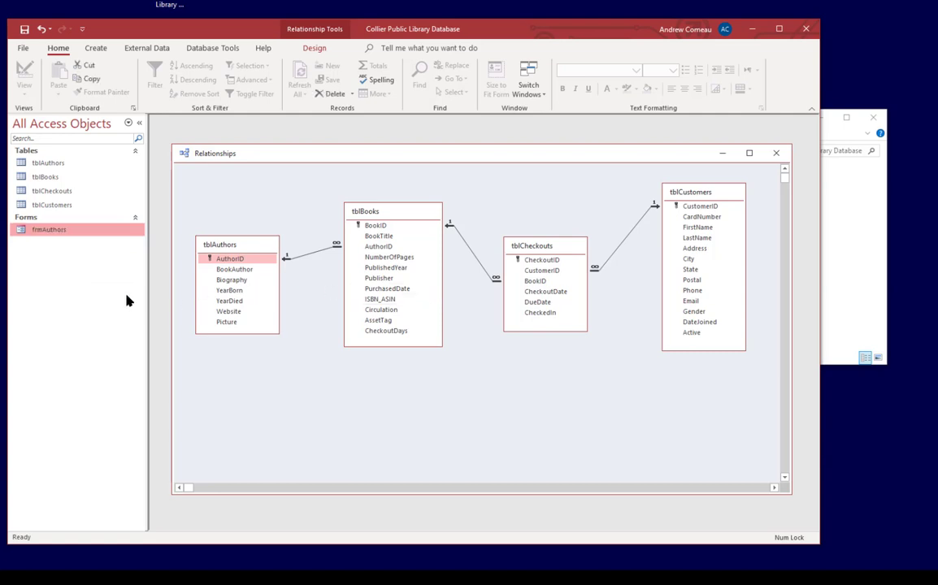
- Open frmAuthors in Design View and switch it to Form View
right_click(72, 233)
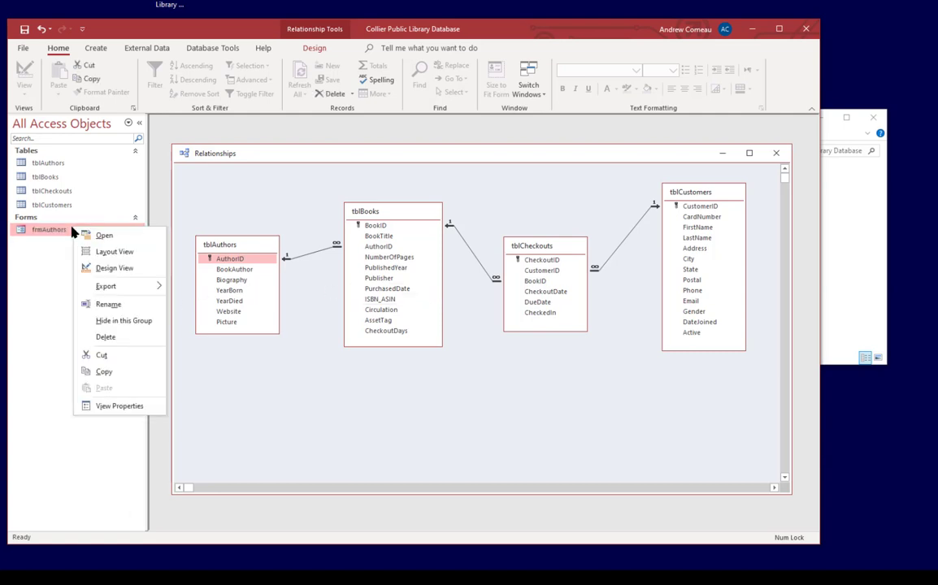
click(106, 268)
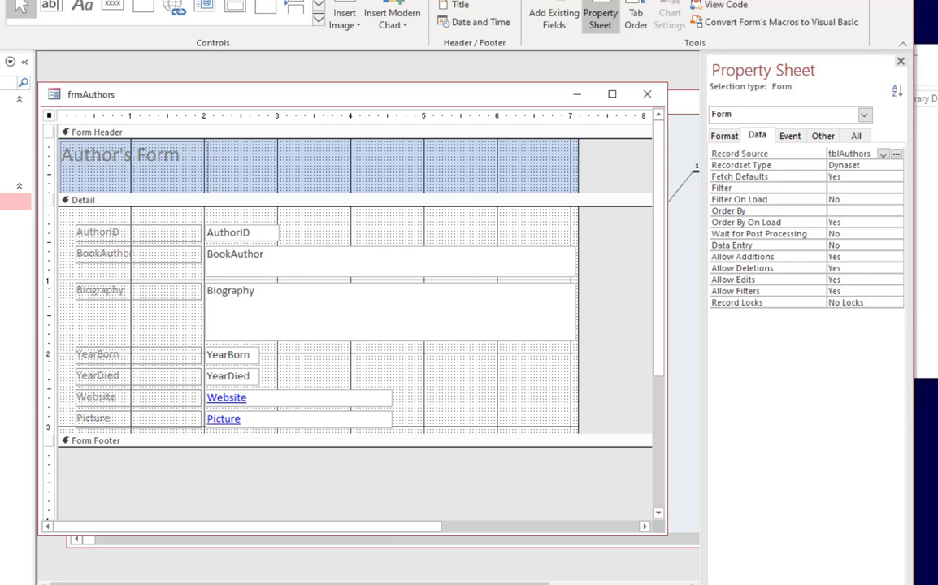
key(F5)
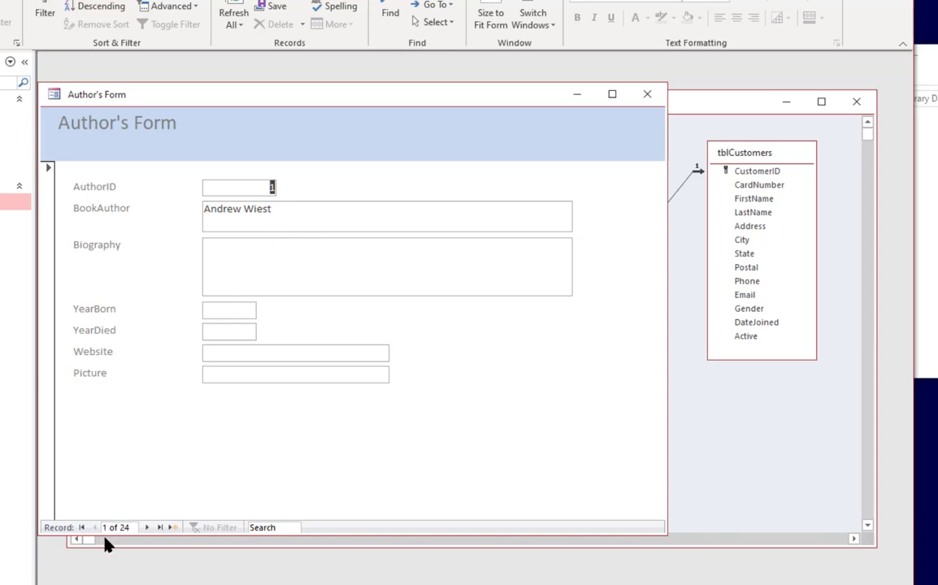
- Browse forward through the author records in the form, jump to the last record, and return to the first
click(147, 527)
click(148, 528)
click(147, 527)
click(147, 528)
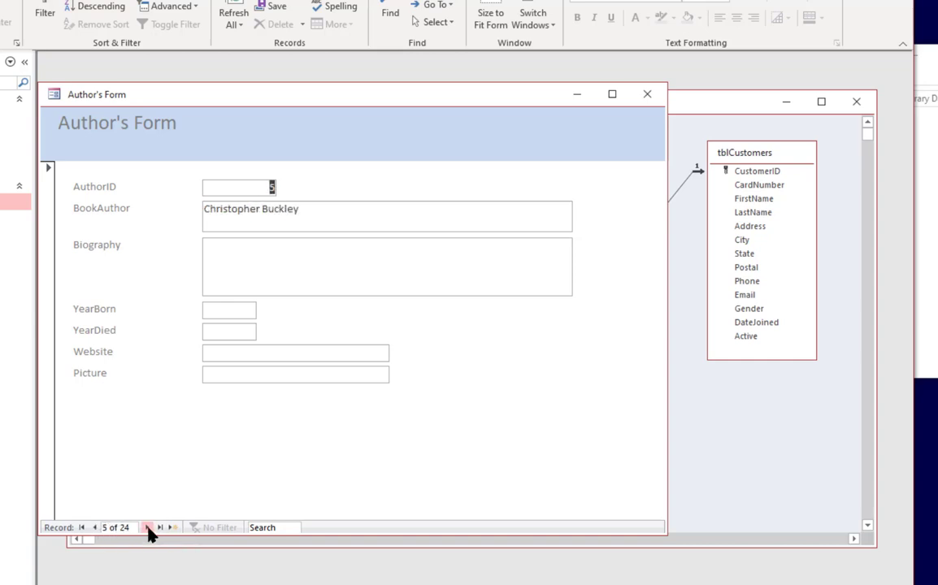
click(147, 528)
click(147, 528)
click(147, 527)
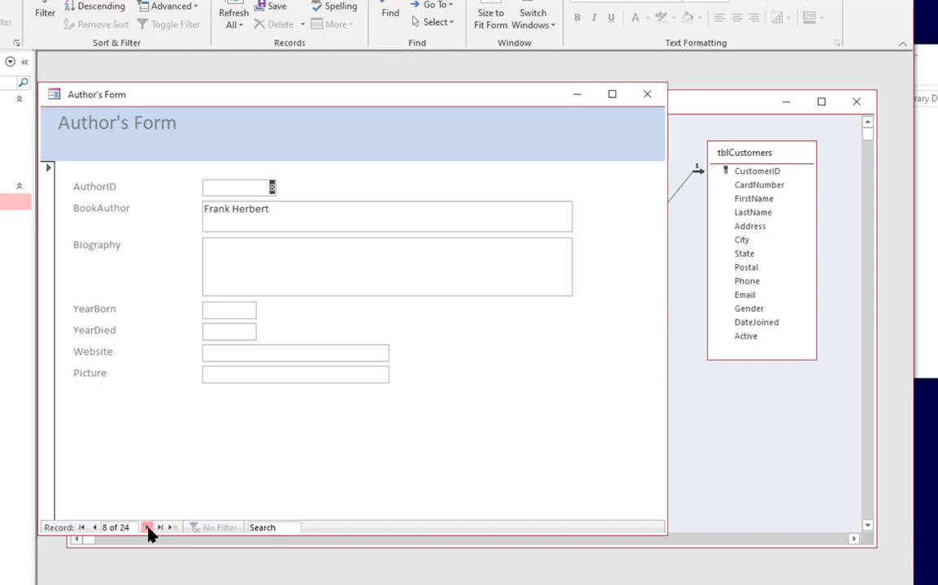
click(147, 528)
click(147, 528)
click(147, 528)
click(147, 528)
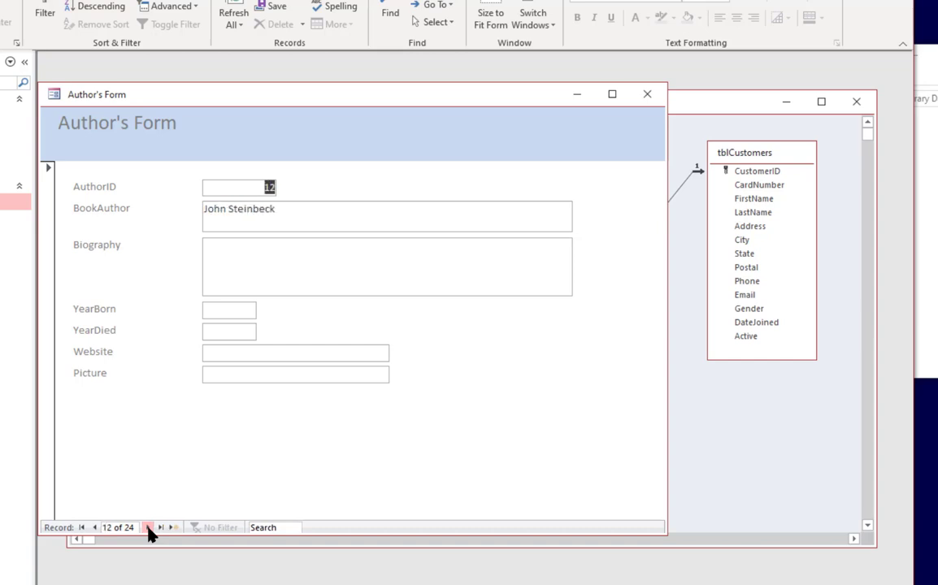
click(147, 528)
click(147, 528)
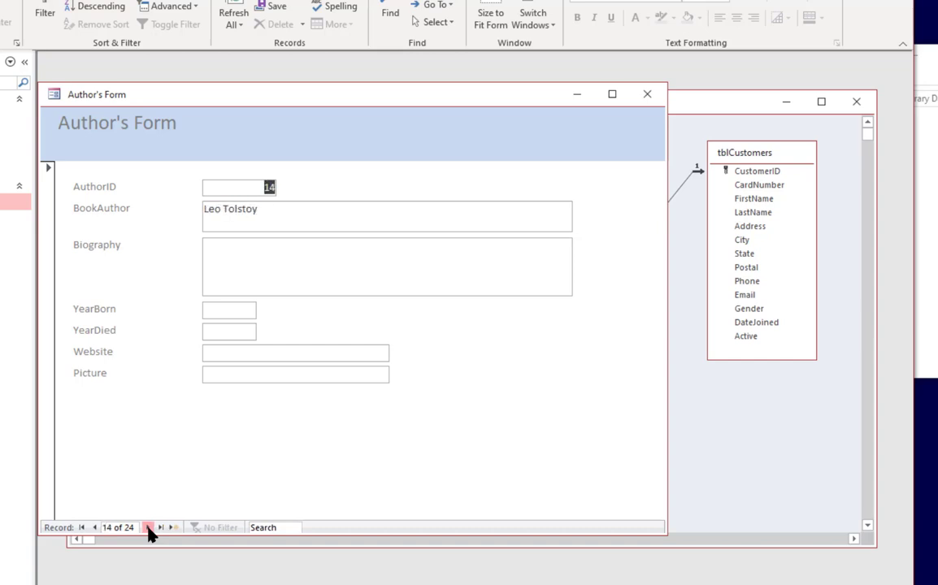
click(148, 528)
click(147, 528)
click(160, 527)
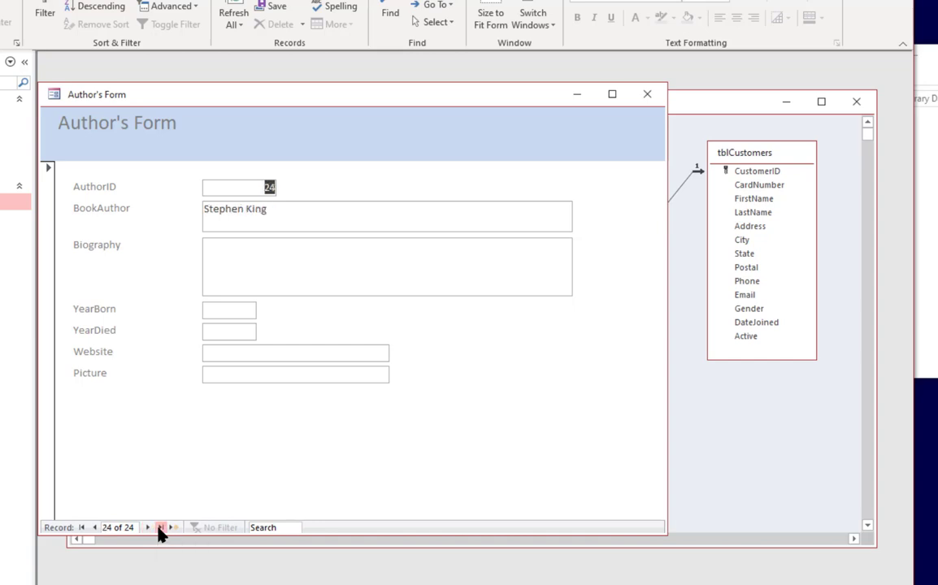
click(81, 528)
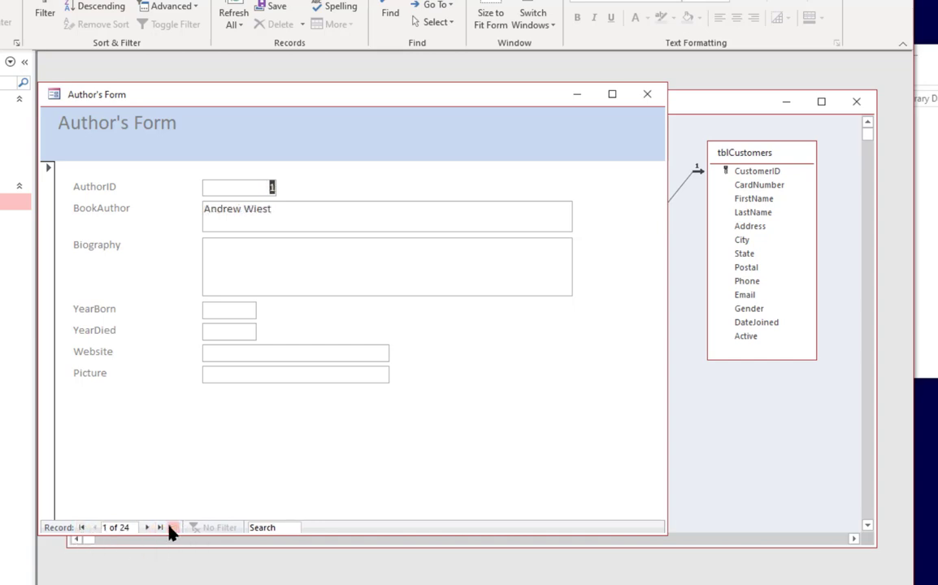
- Add a new record with J.K. Rowling as the BookAuthor, and return the form to Design View
click(172, 529)
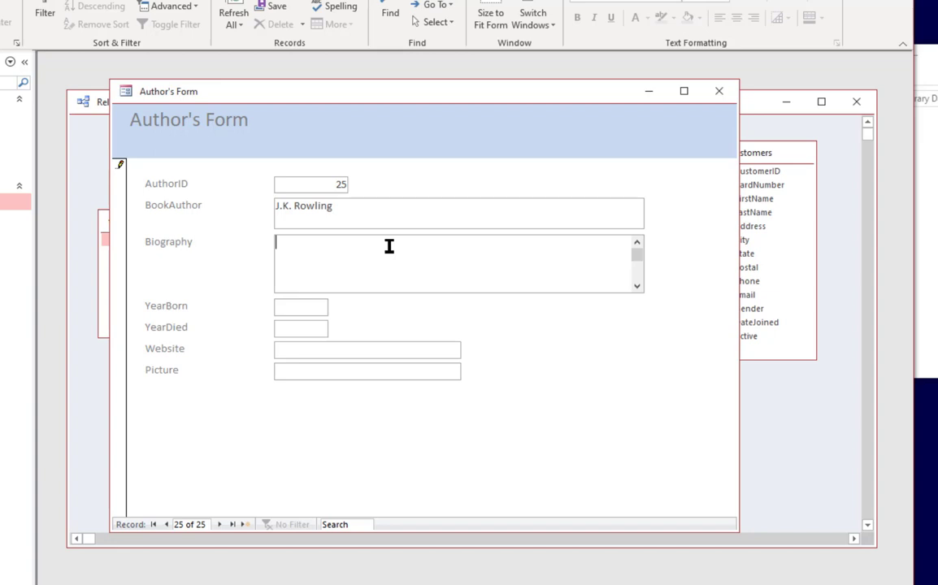
right_click(474, 180)
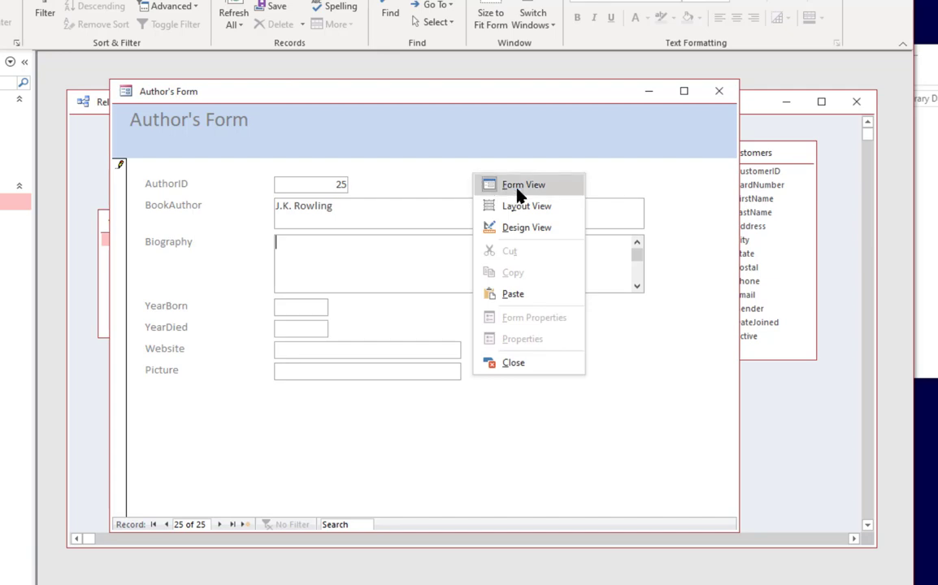
click(537, 228)
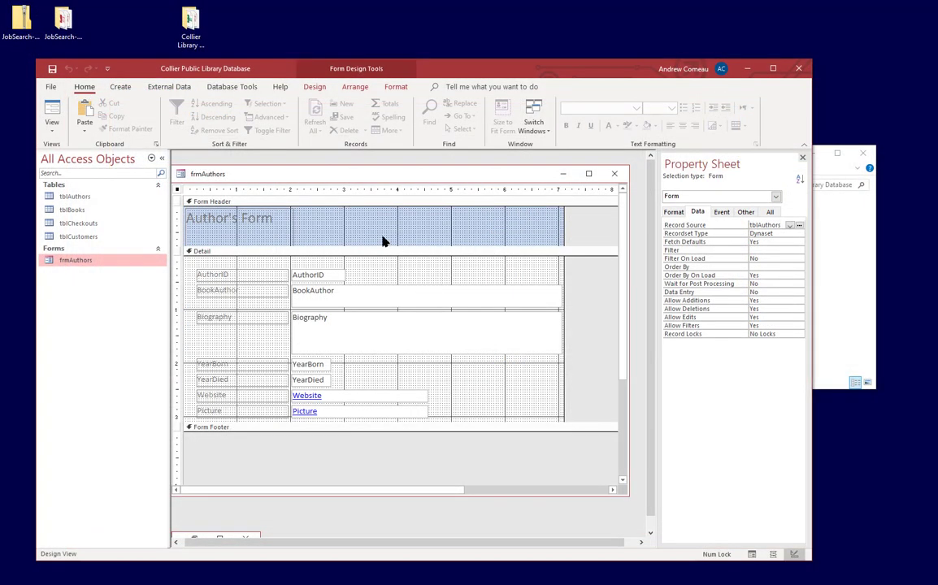
- Examine the form design tools, including the available views, the list of existing fields and the Property Sheet
click(317, 87)
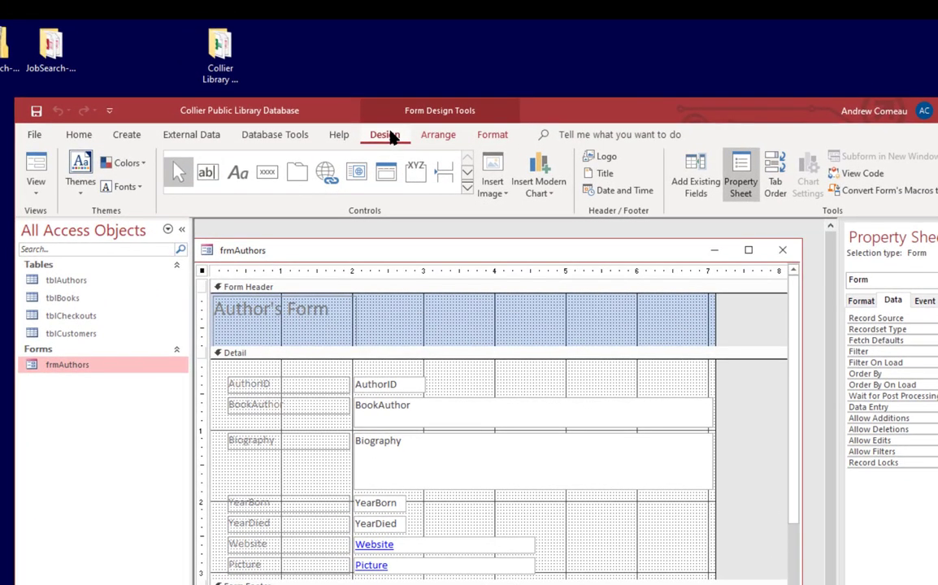
click(34, 192)
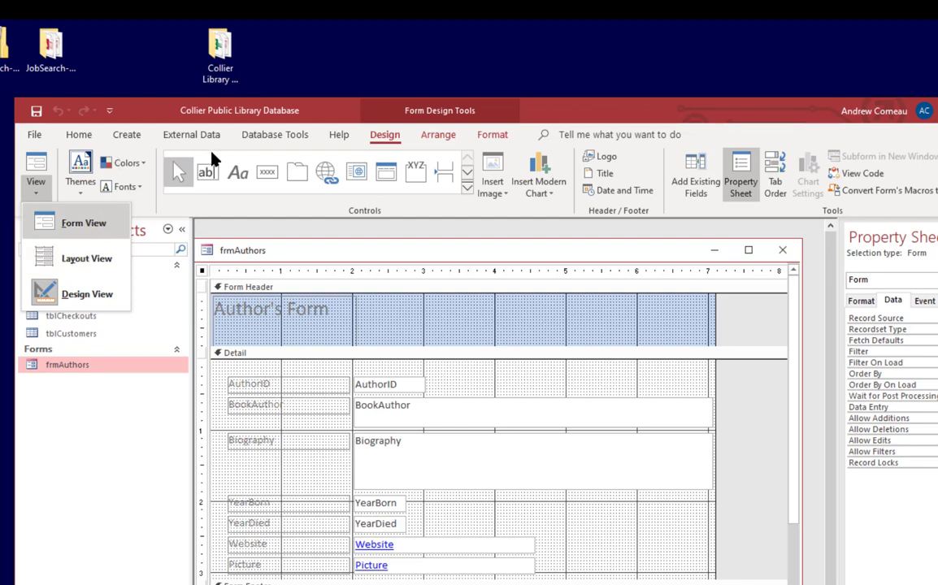
click(343, 211)
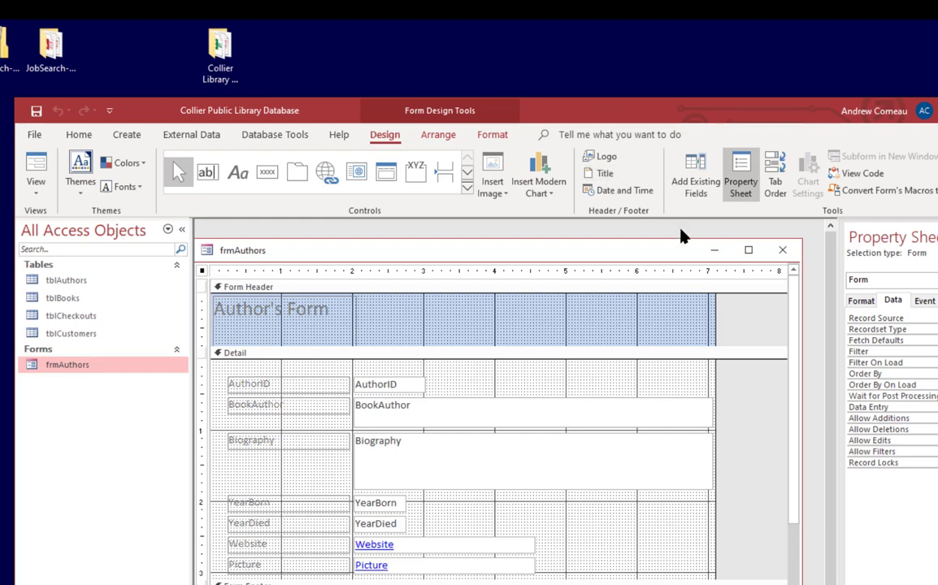
click(700, 186)
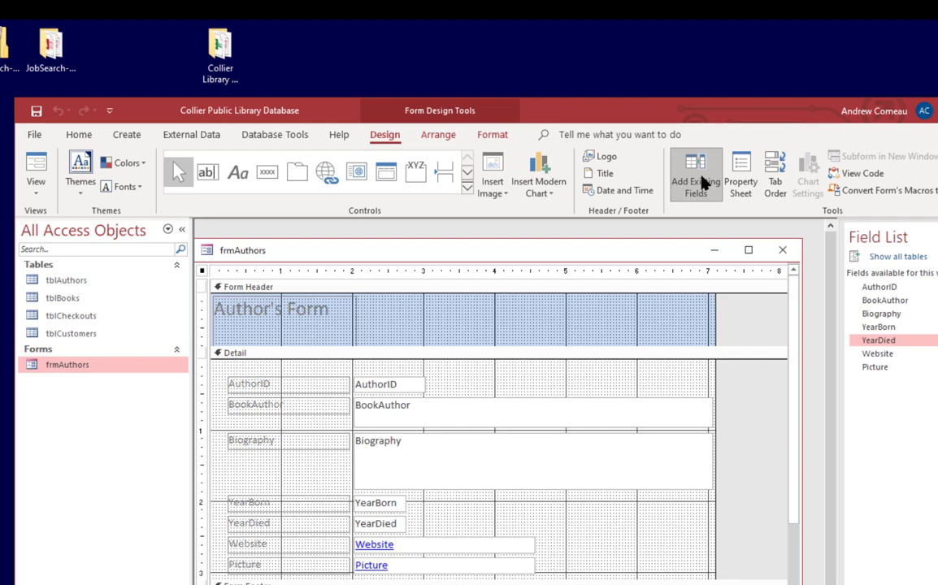
click(741, 183)
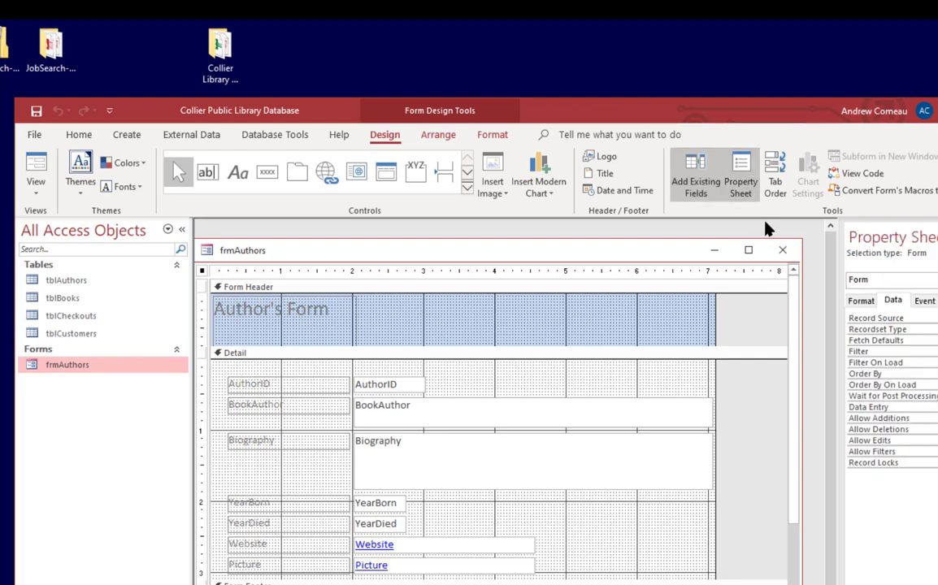
- Select all the text boxes in the Detail section, examine the arrangement and formatting tools, and deselect them
click(438, 134)
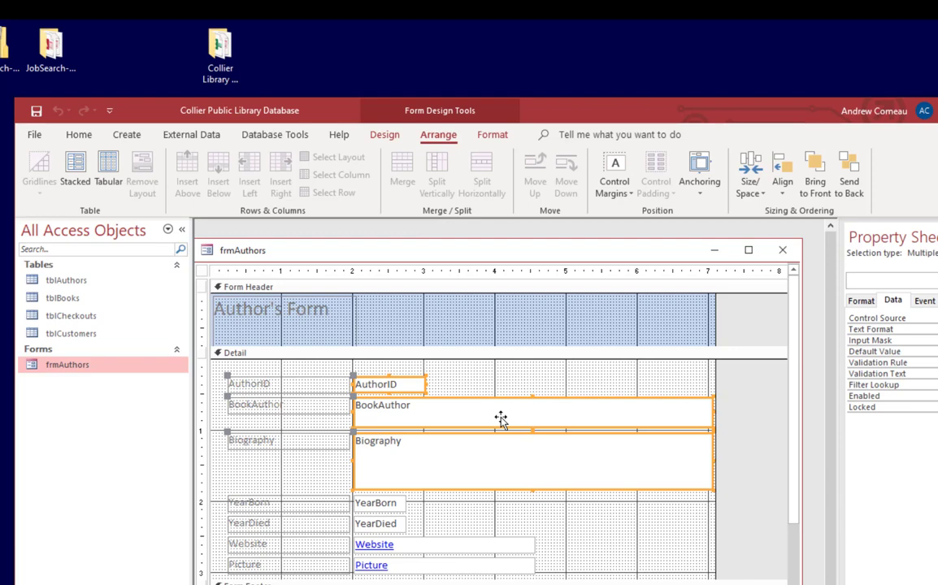
drag(397, 373, 365, 567)
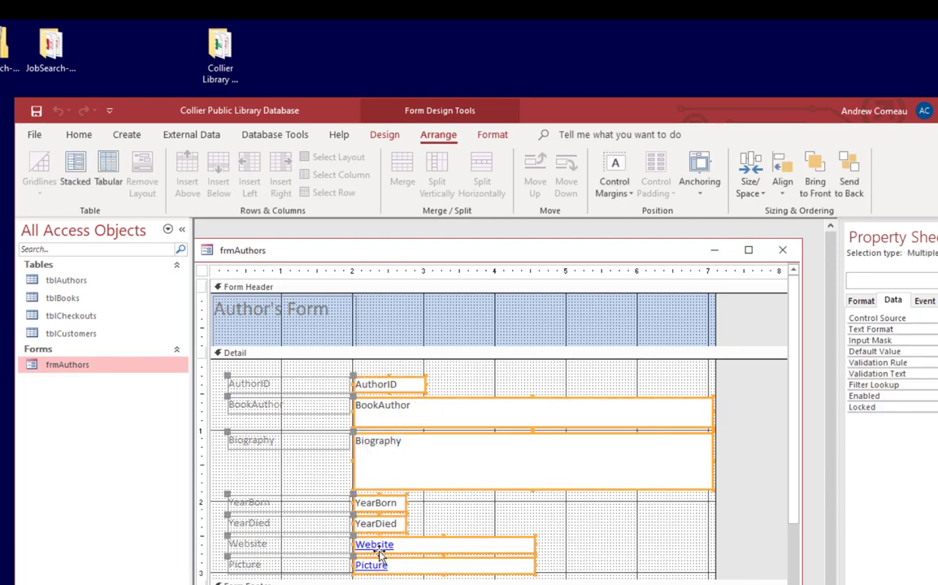
click(488, 135)
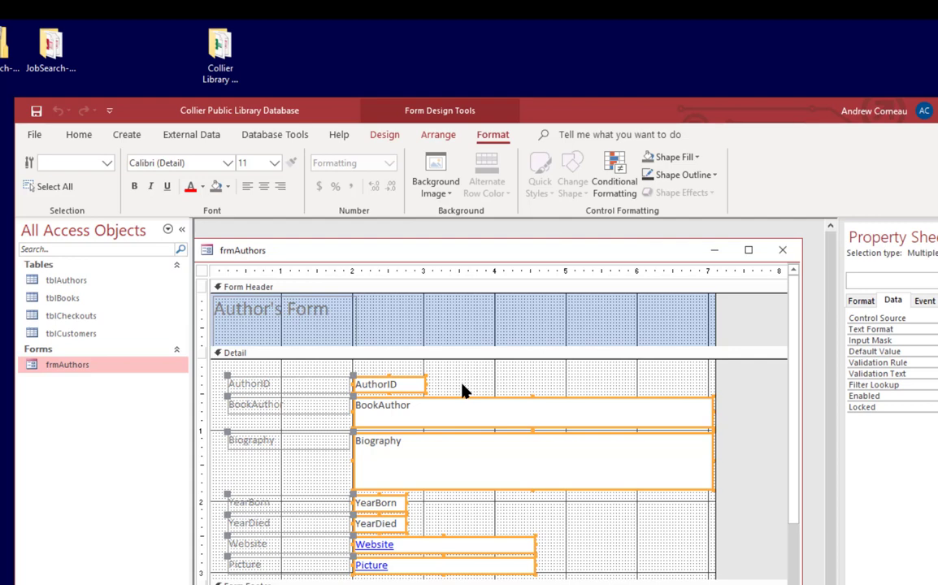
click(559, 377)
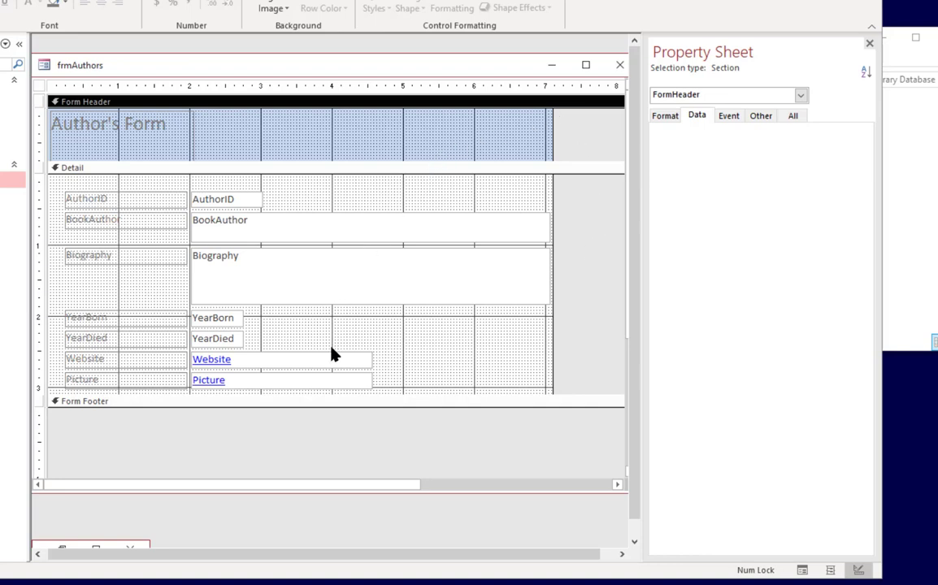
- Examine the Detail section's properties by category: Format, Event, Other and All
click(487, 191)
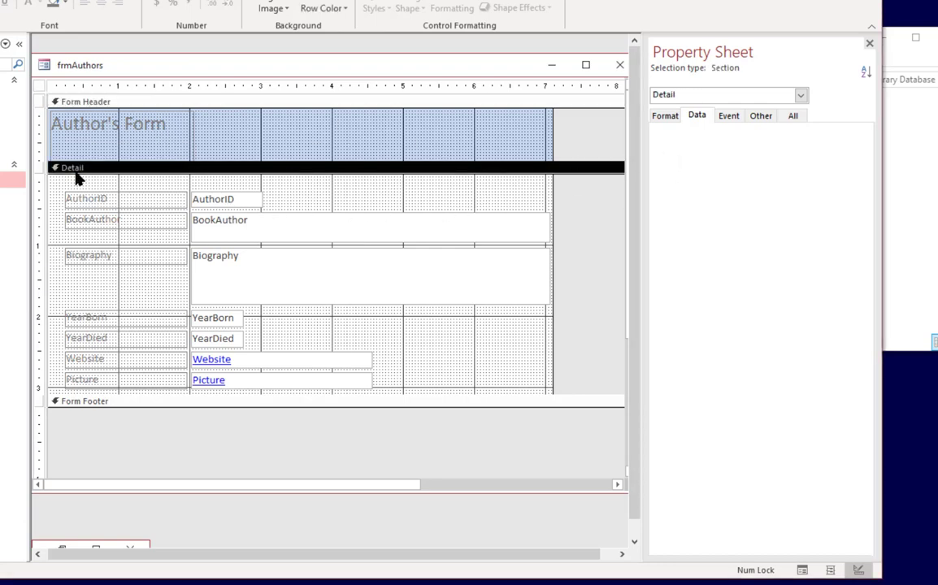
click(667, 119)
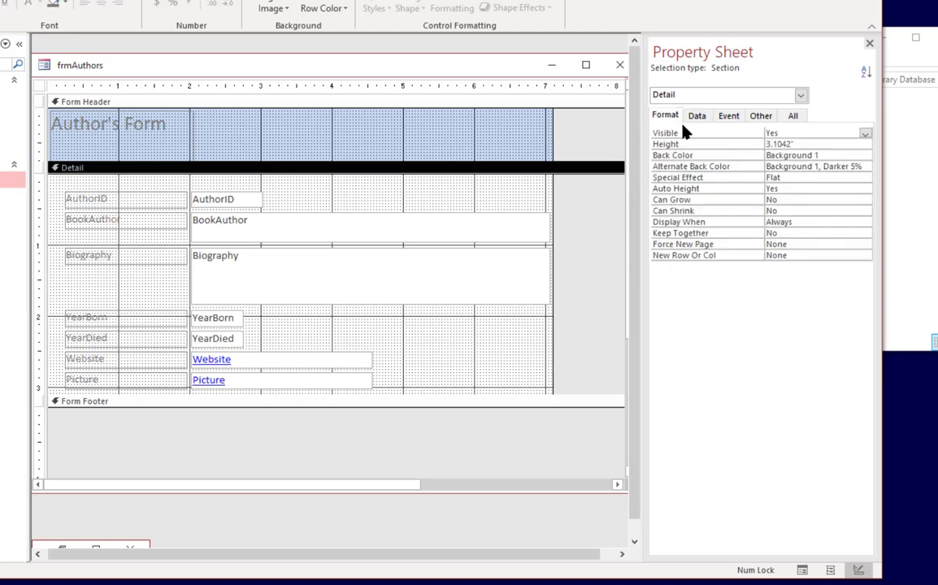
click(732, 118)
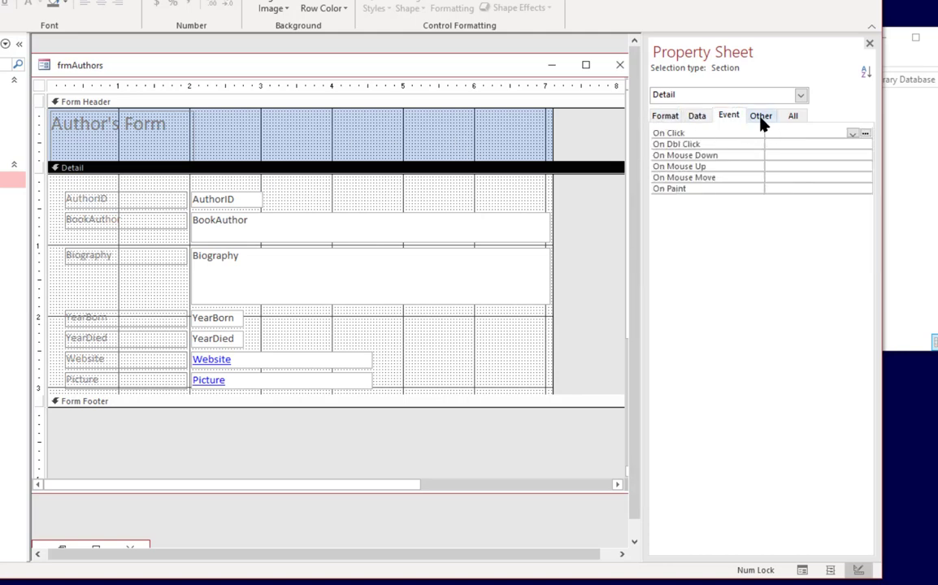
click(762, 119)
click(793, 118)
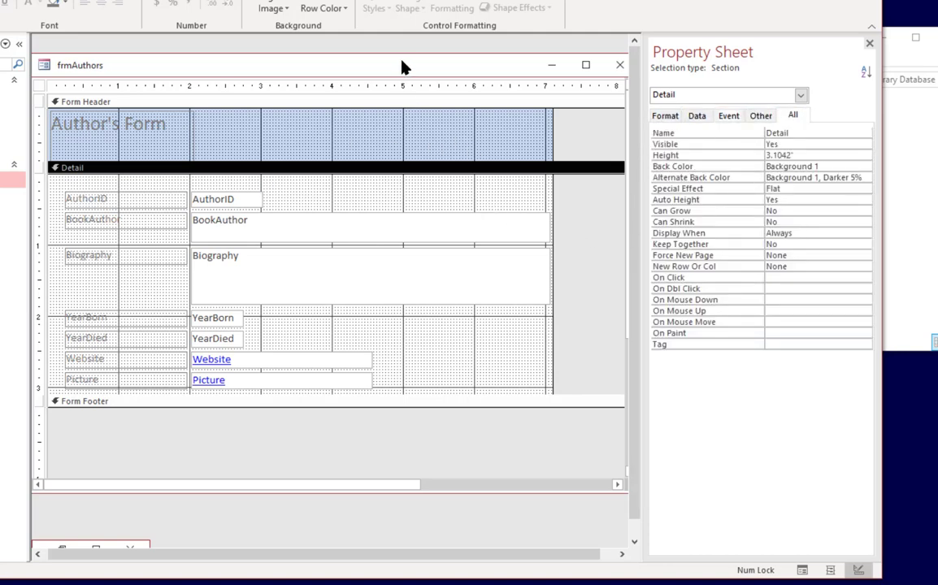
- Compare the form's properties with the Detail section's and read through the form's complete property list
click(606, 218)
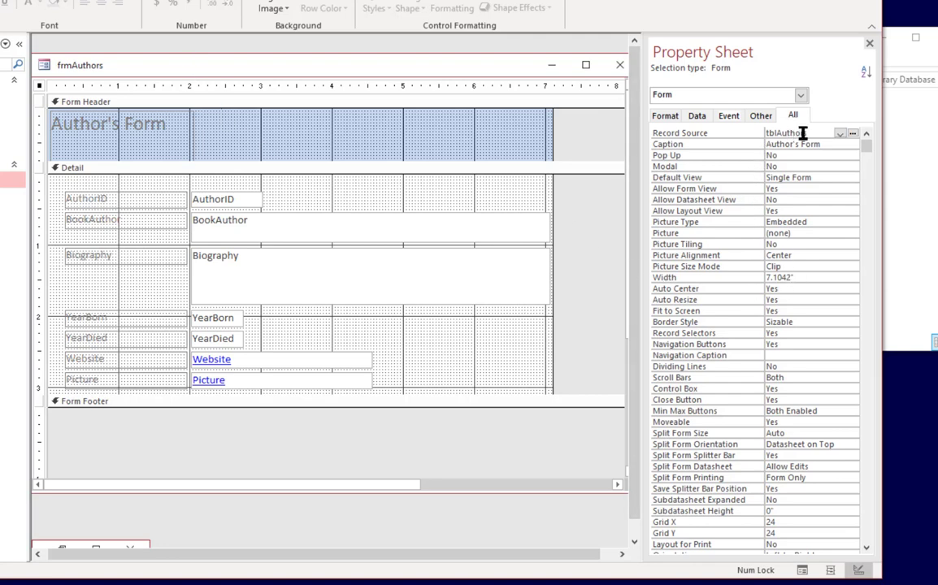
click(433, 198)
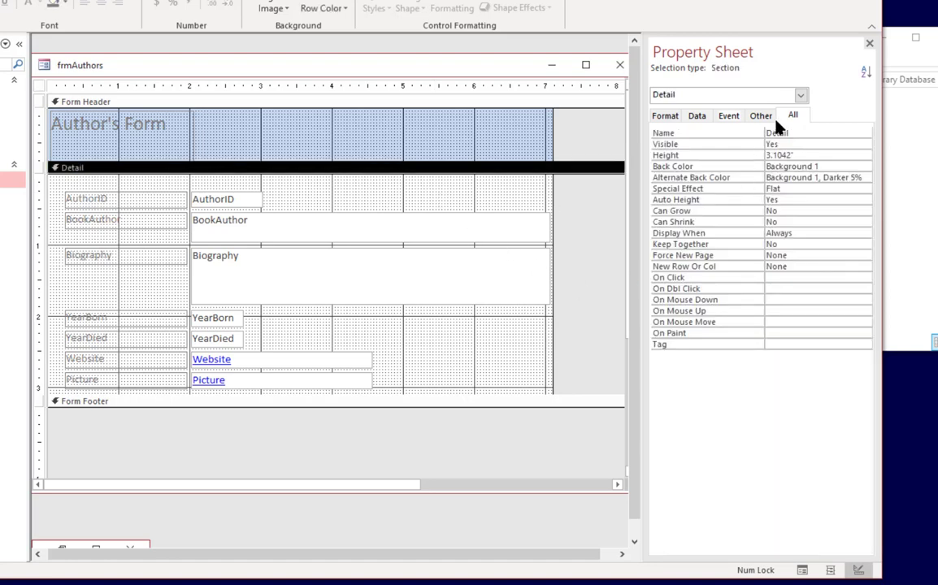
click(561, 266)
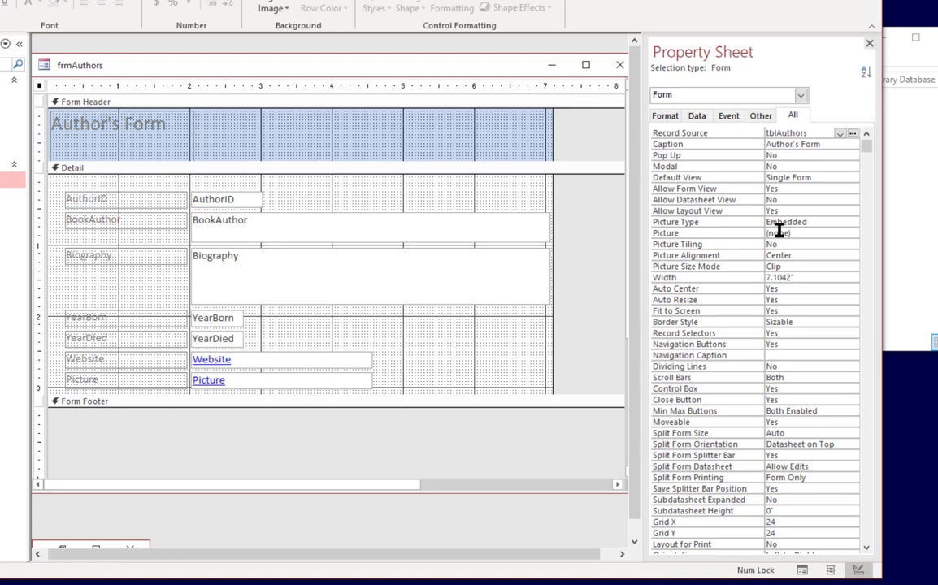
scroll(779, 232, down, 12)
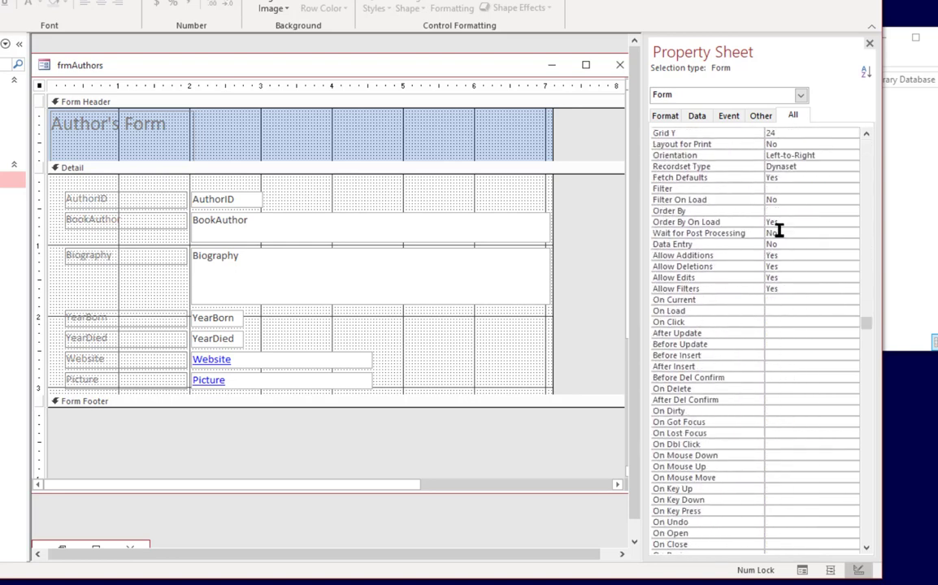
scroll(779, 232, down, 7)
scroll(779, 232, down, 5)
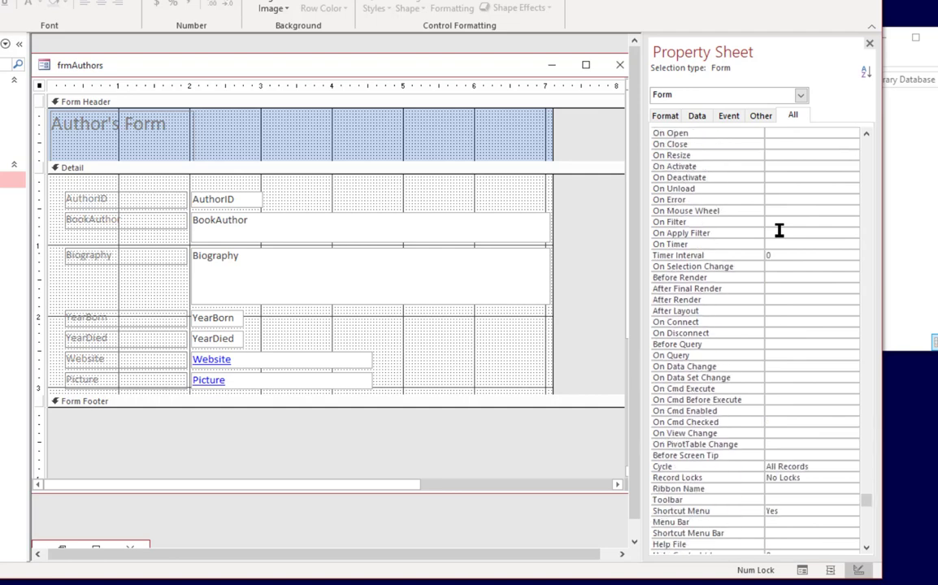
scroll(779, 232, up, 16)
scroll(778, 231, up, 8)
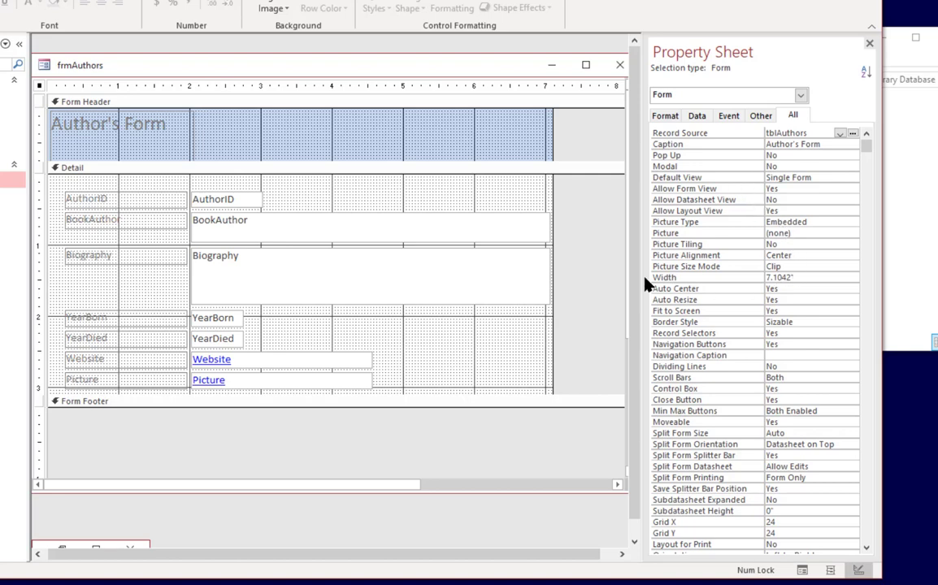
- Choose the Detail section and the form from the Property Sheet's object list to show their properties
click(588, 234)
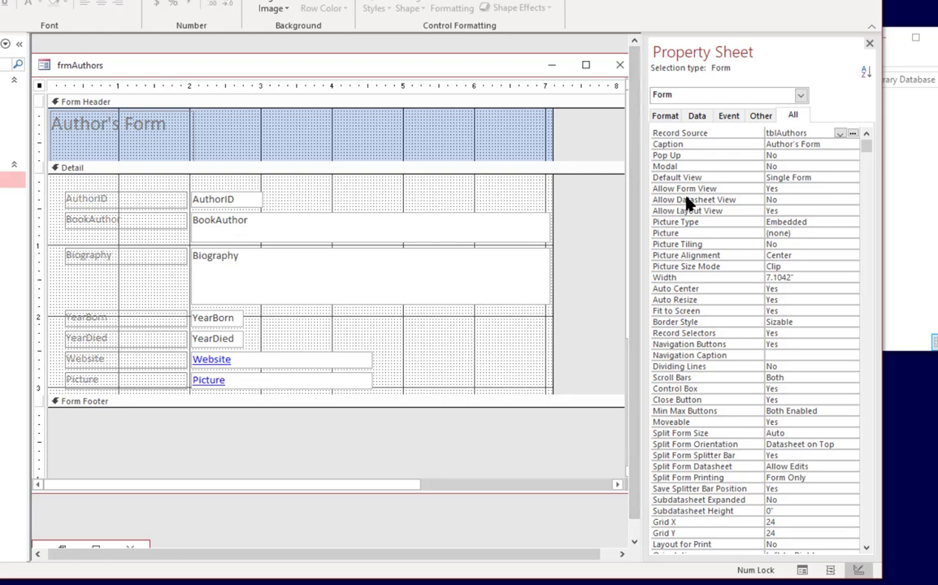
click(802, 96)
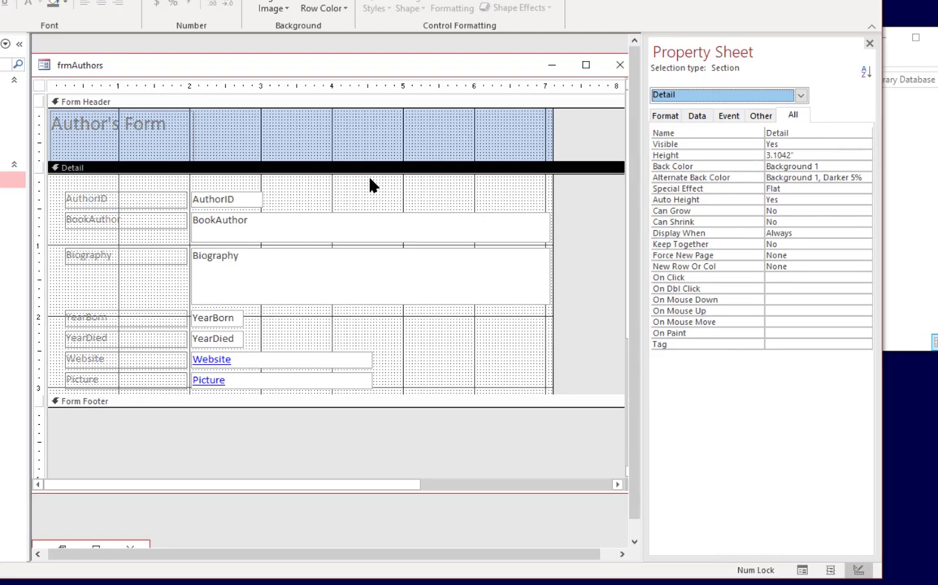
click(800, 95)
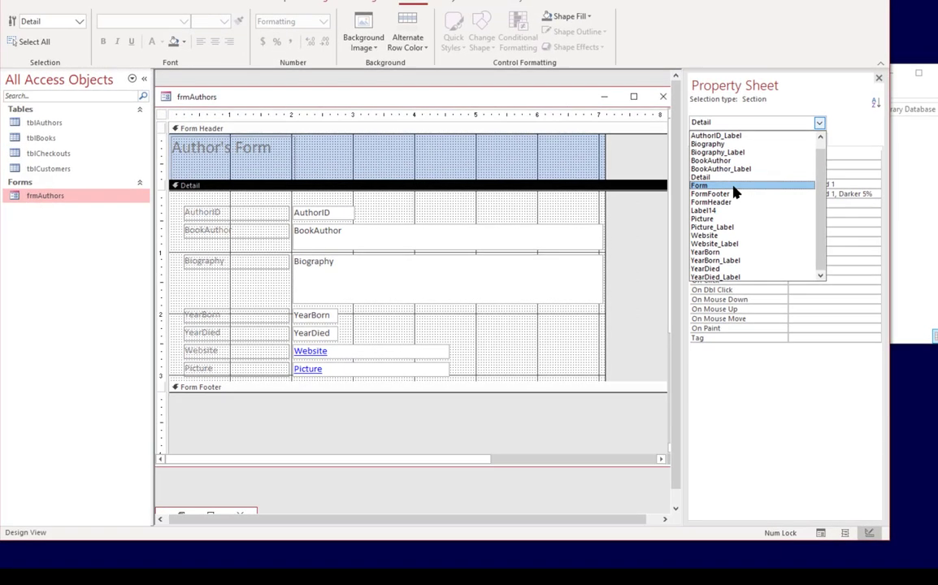
click(709, 178)
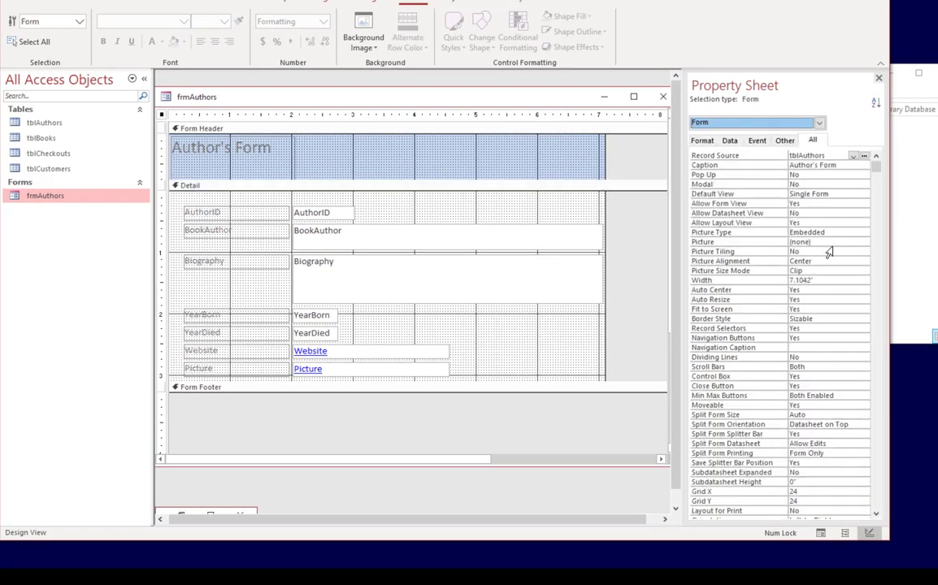
- Examine the form's Record Source and Default View properties
click(821, 155)
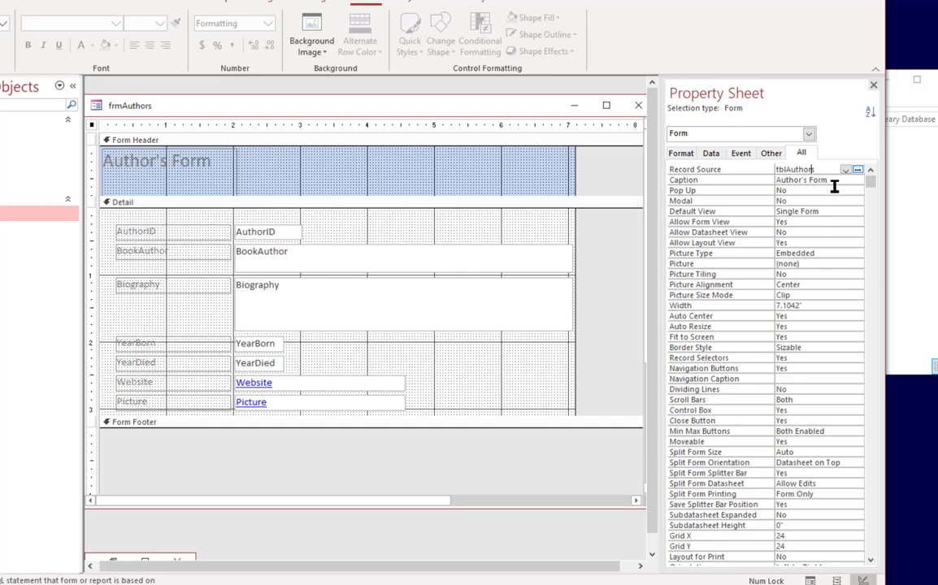
click(262, 2)
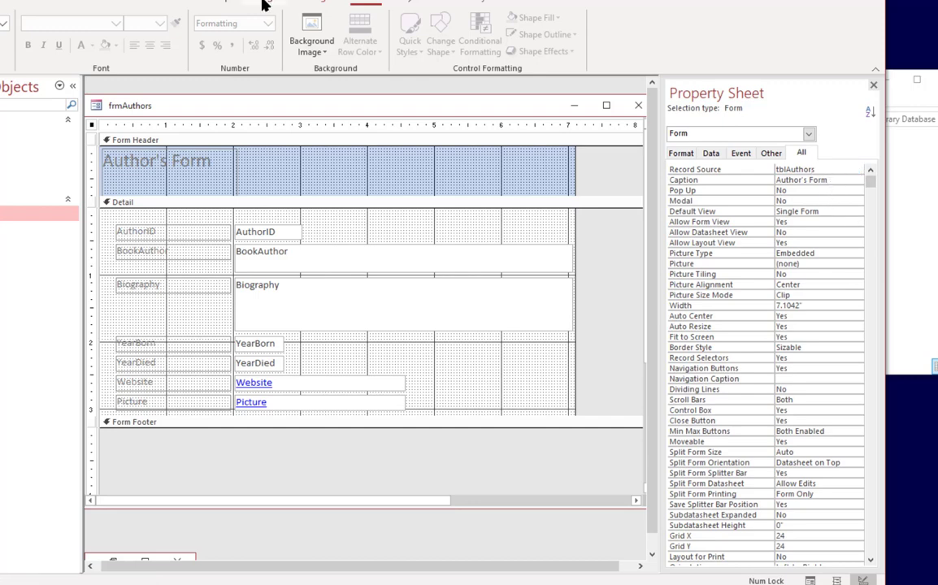
click(262, 3)
key(F5)
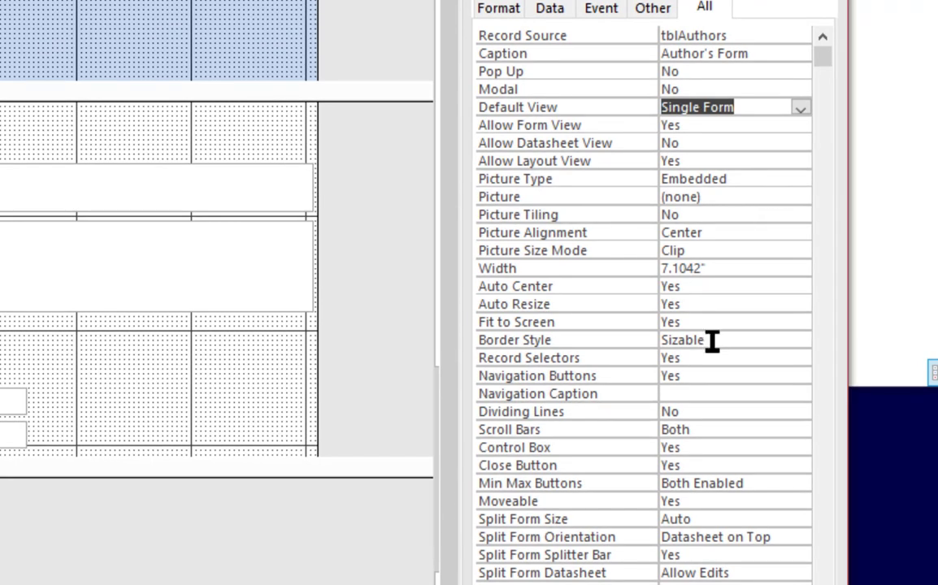
- Set the form's Border Style to Thin and check it in Form View by moving the form window
double_click(714, 342)
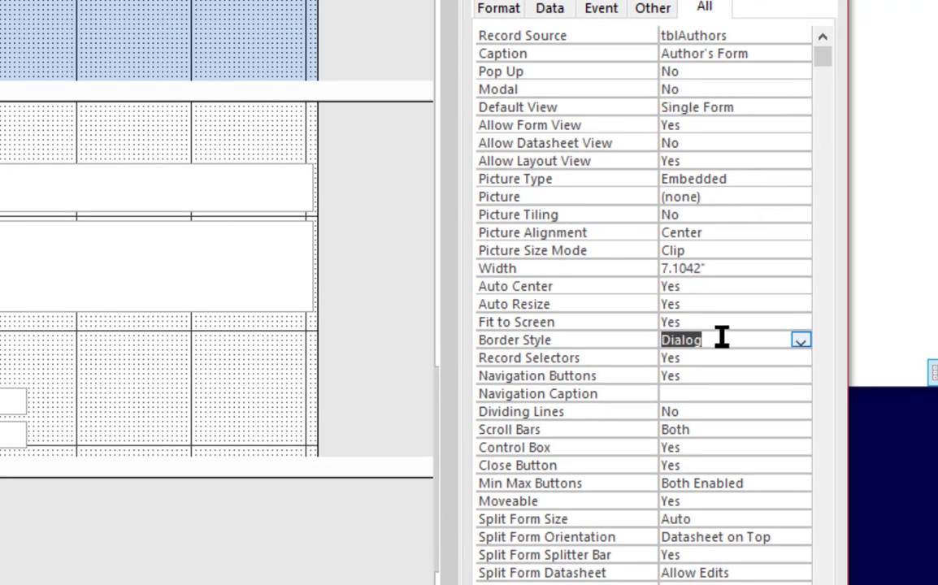
click(801, 342)
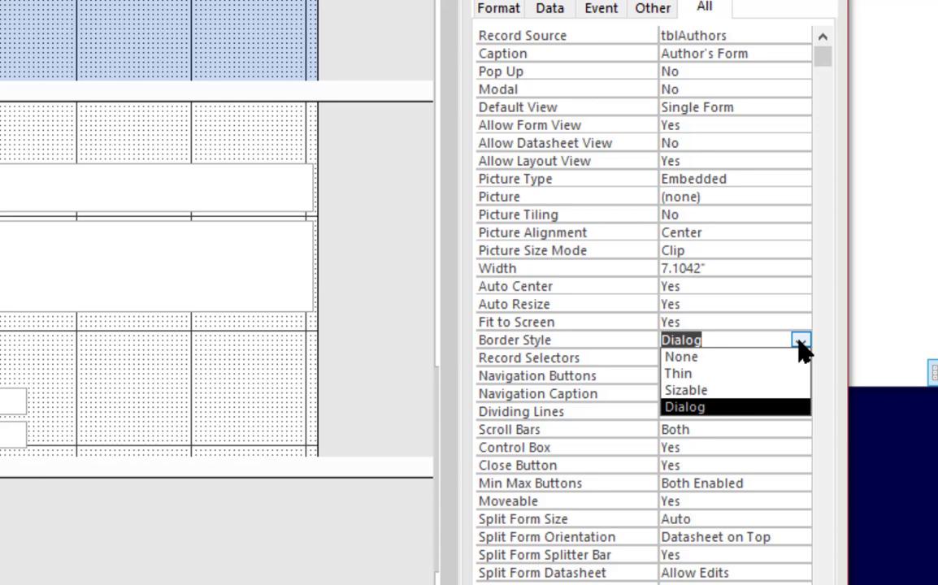
click(784, 370)
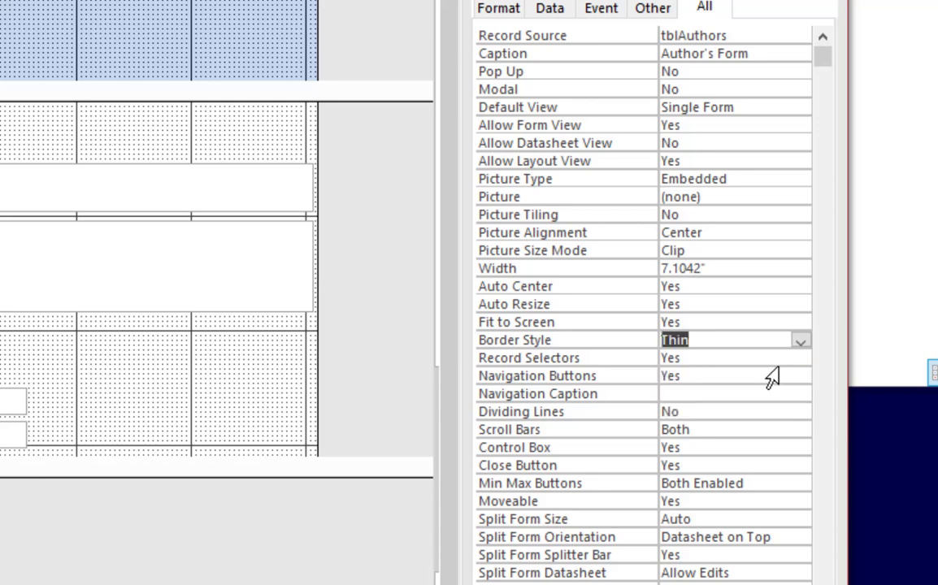
key(F5)
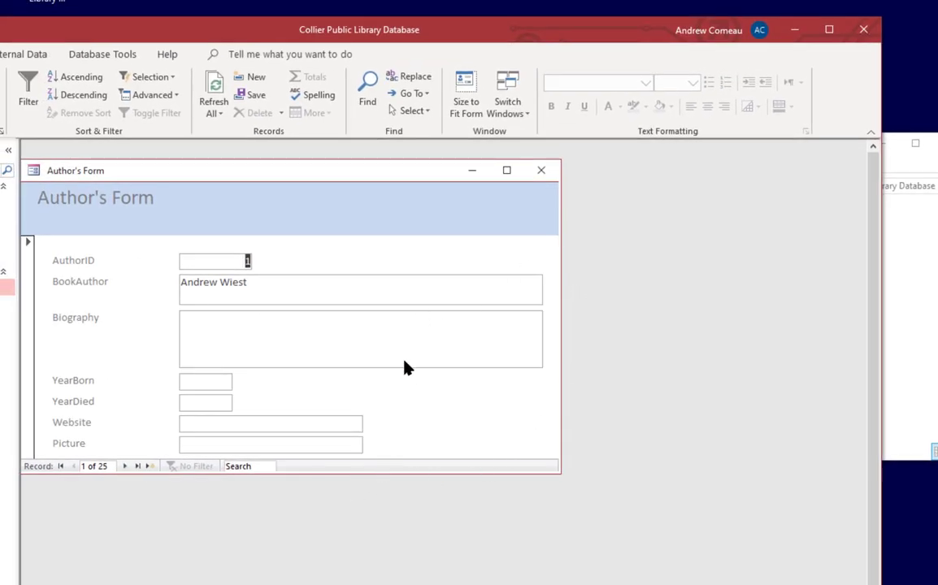
drag(386, 169, 513, 207)
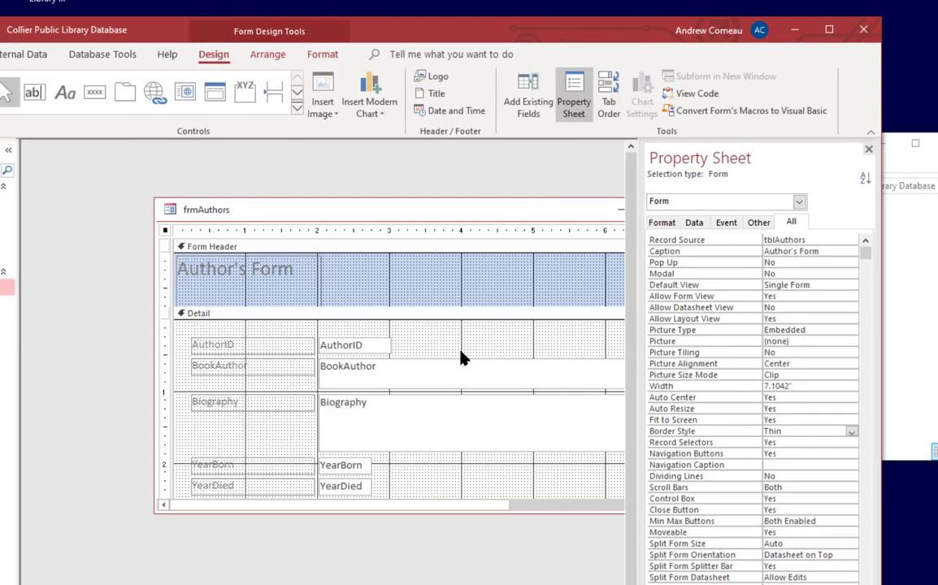
- Inspect the Record Selectors property, try the record selector and its shortcut commands in Form View, and return to Design View
click(816, 443)
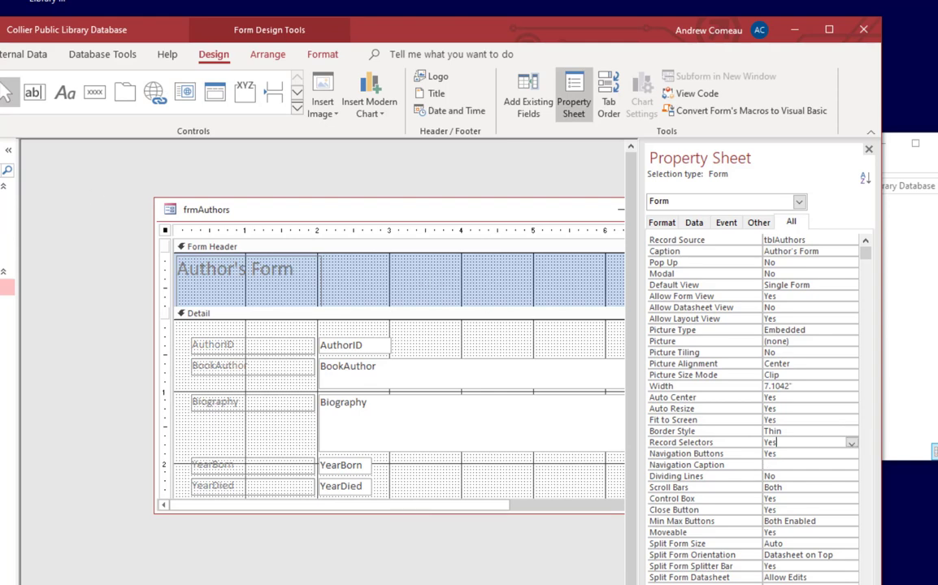
key(F5)
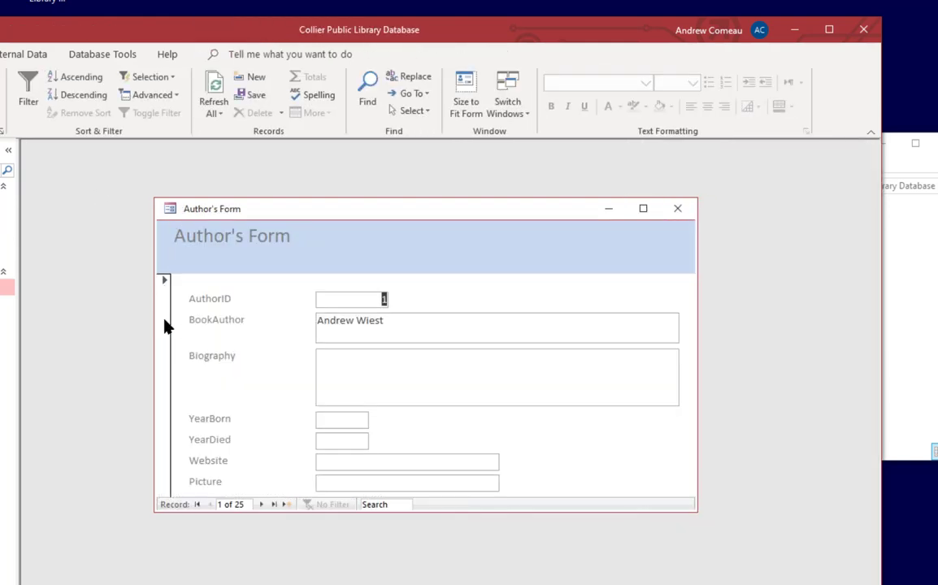
click(163, 326)
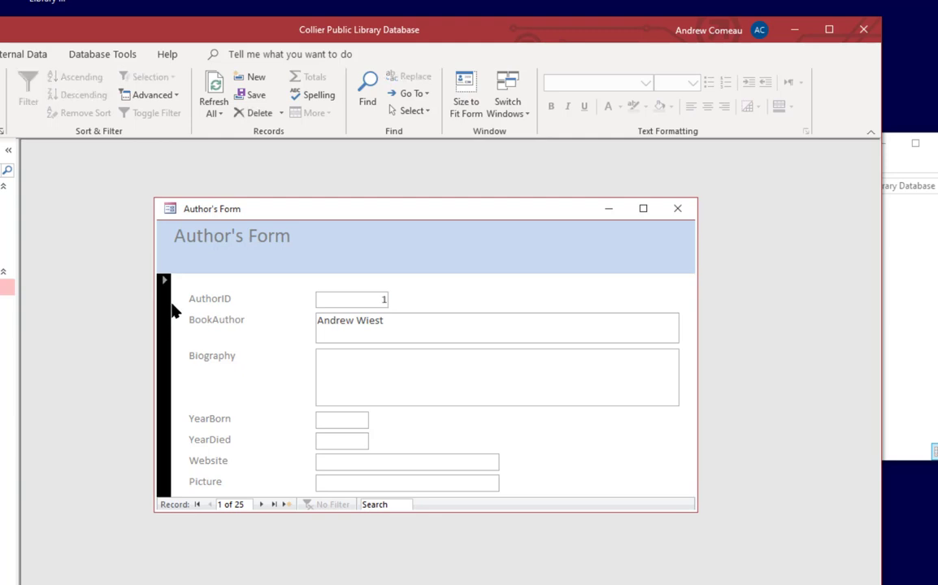
right_click(168, 337)
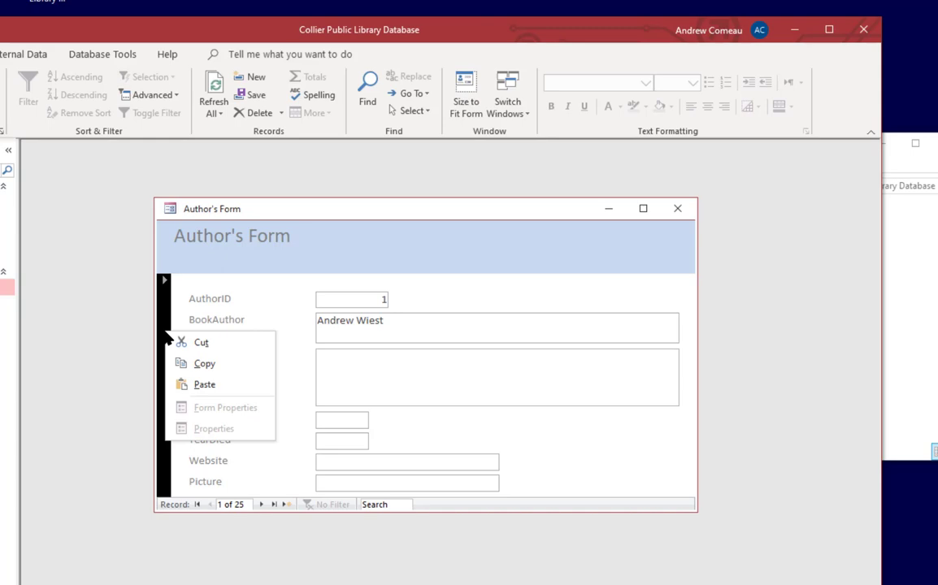
click(0, 85)
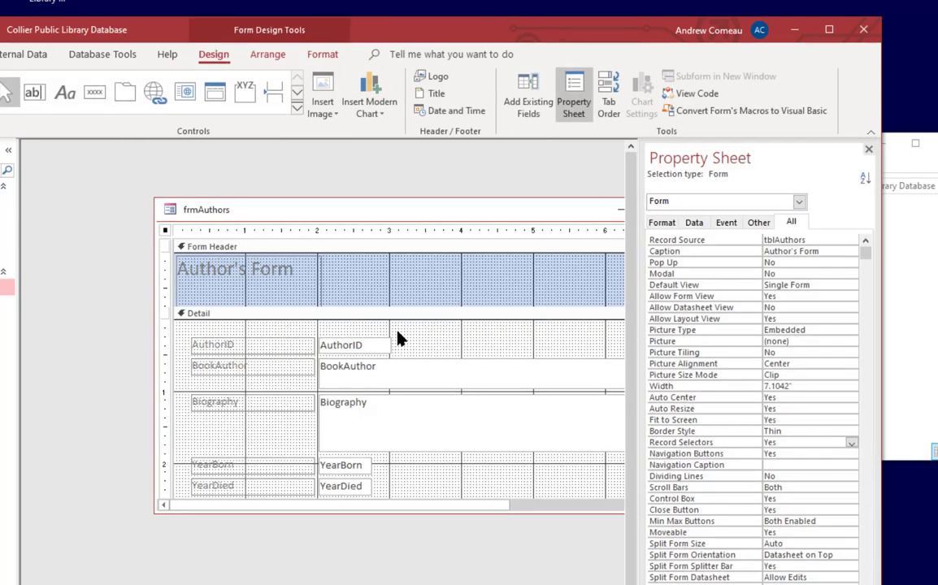
- Set the form's Record Selectors property to No, check the form in Form View and return to Design View
double_click(810, 444)
click(0, 86)
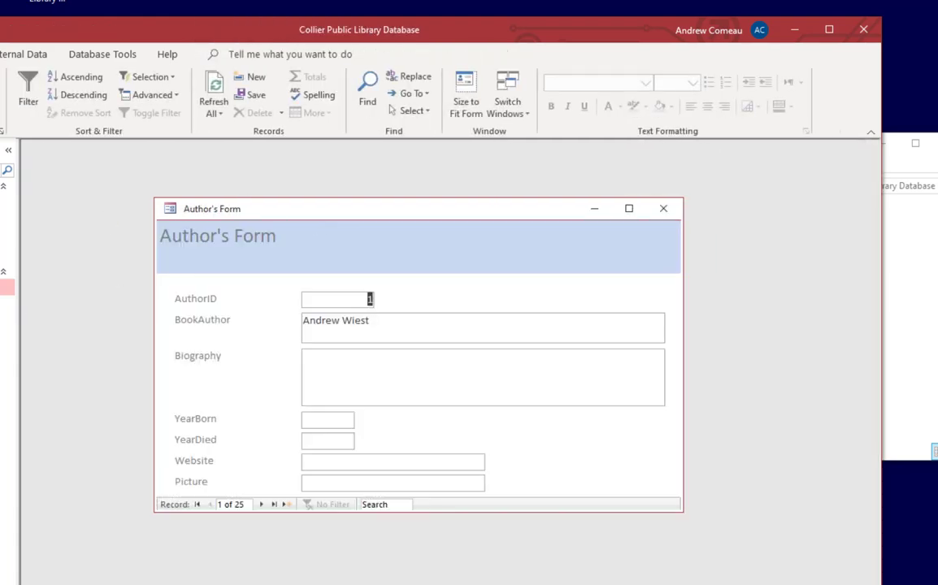
click(0, 85)
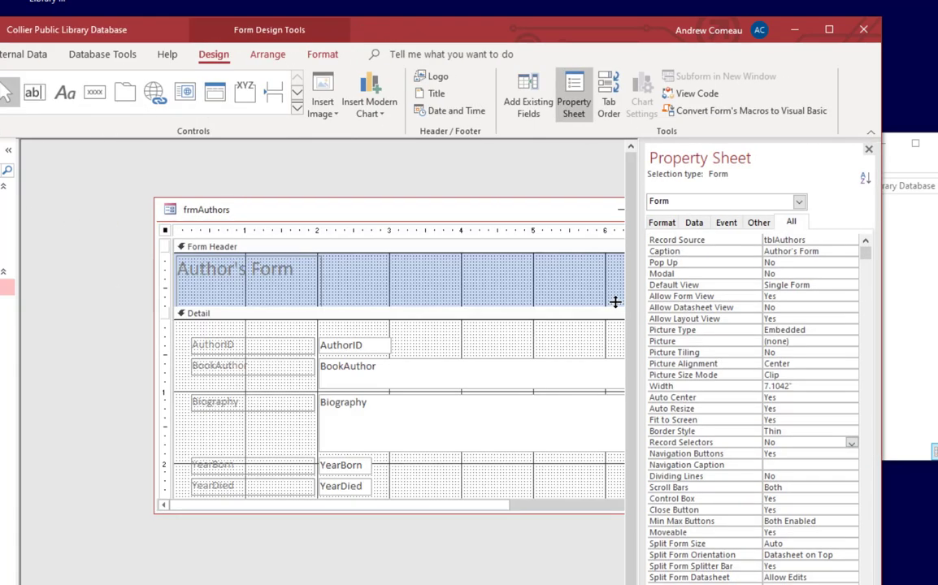
- Inspect the Navigation Buttons property, view the record navigation controls in Form View, and return to Design View
click(804, 453)
click(0, 86)
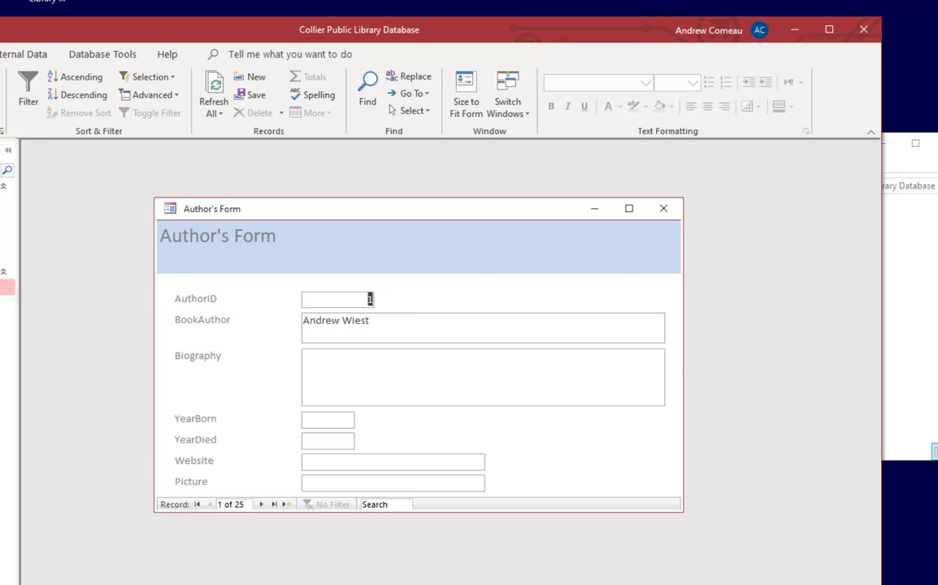
click(0, 85)
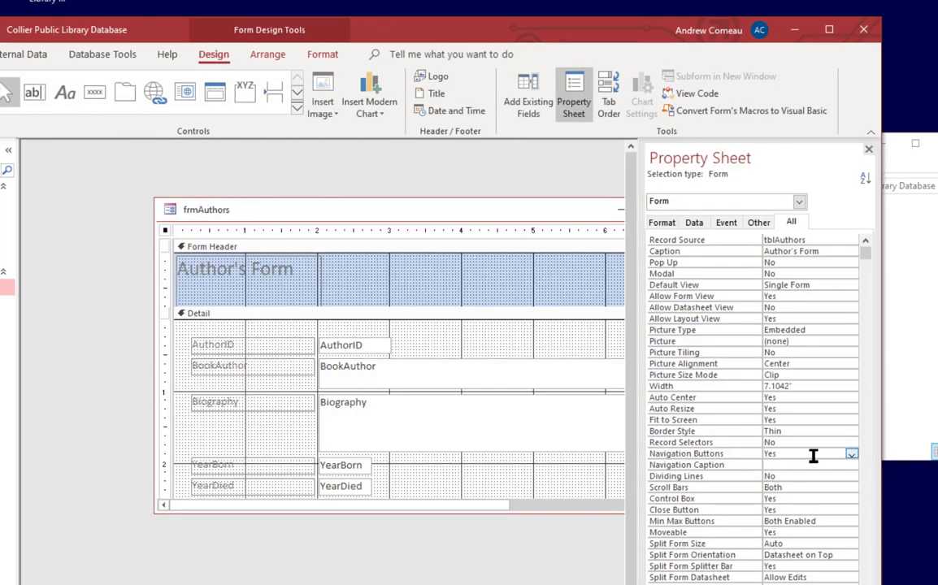
- Set the form's Navigation Buttons property to No, check the form in Form View and return to Design View
double_click(812, 457)
click(0, 86)
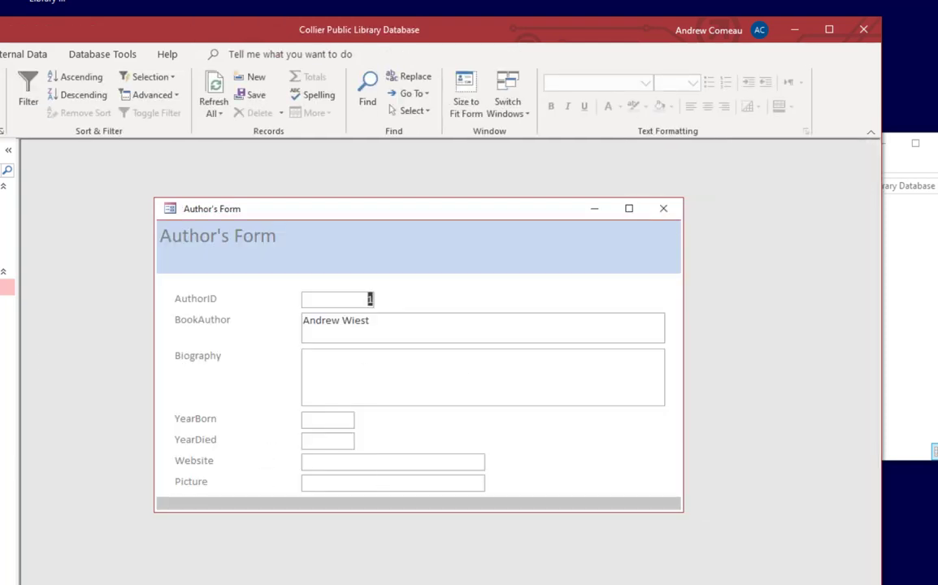
click(0, 85)
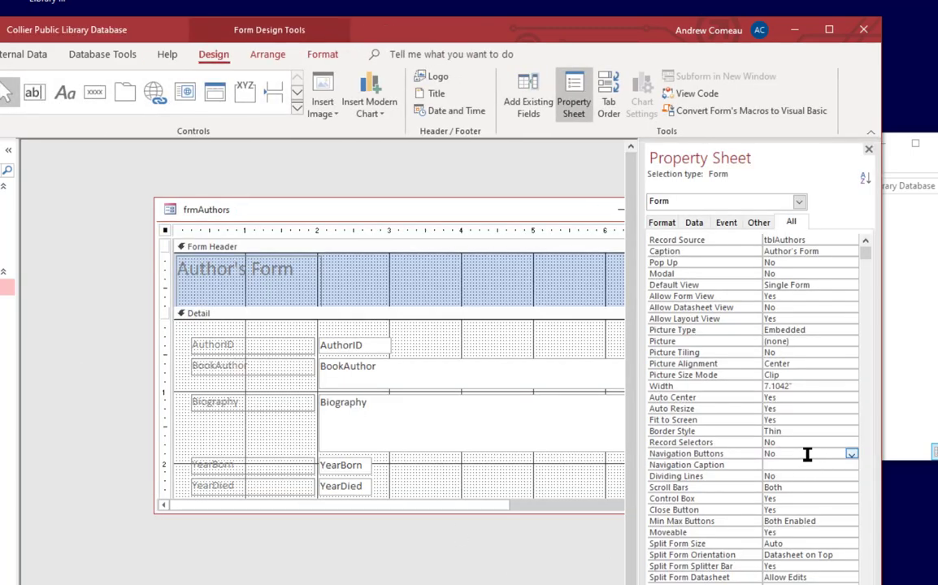
- Set the form's Navigation Buttons property back to Yes, reposition the form window and check it in Form View before returning to Design View
double_click(807, 454)
drag(504, 220, 399, 217)
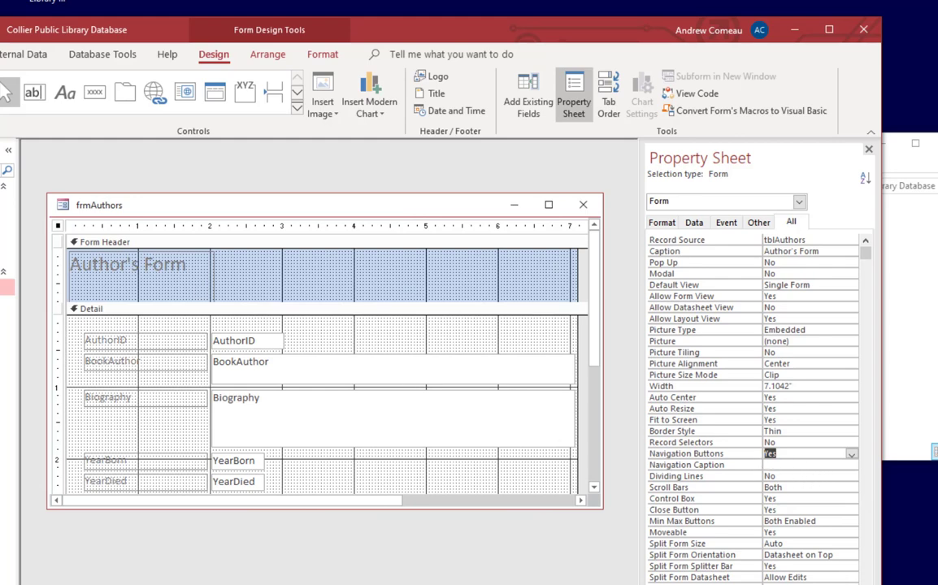
key(F5)
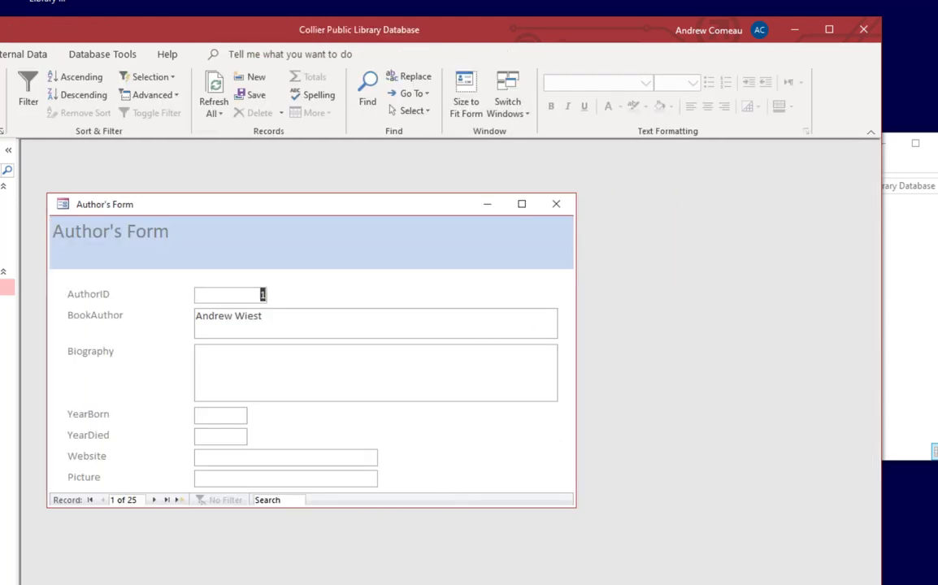
click(0, 85)
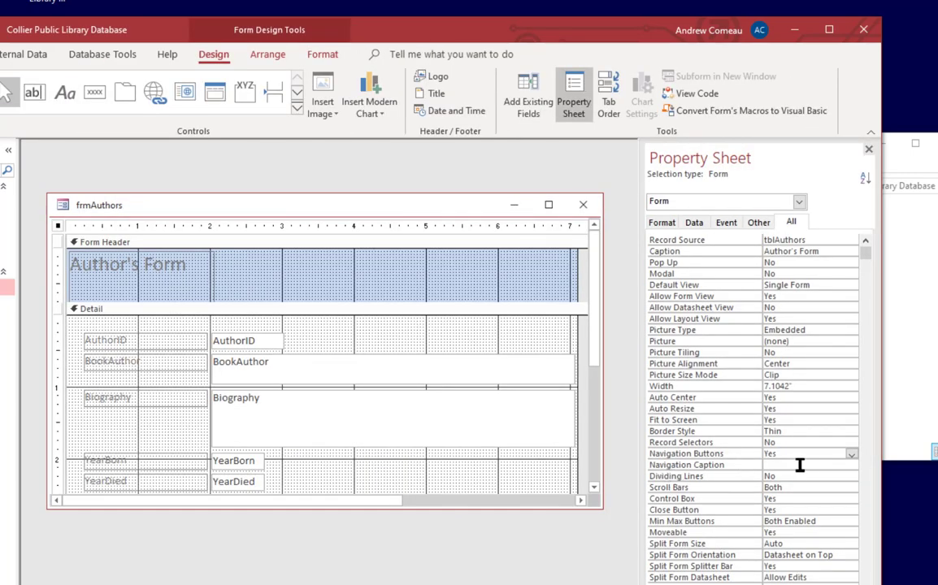
- Set the form's Border Style to Sizable and test it in Form View by resizing the form window
click(850, 431)
click(851, 432)
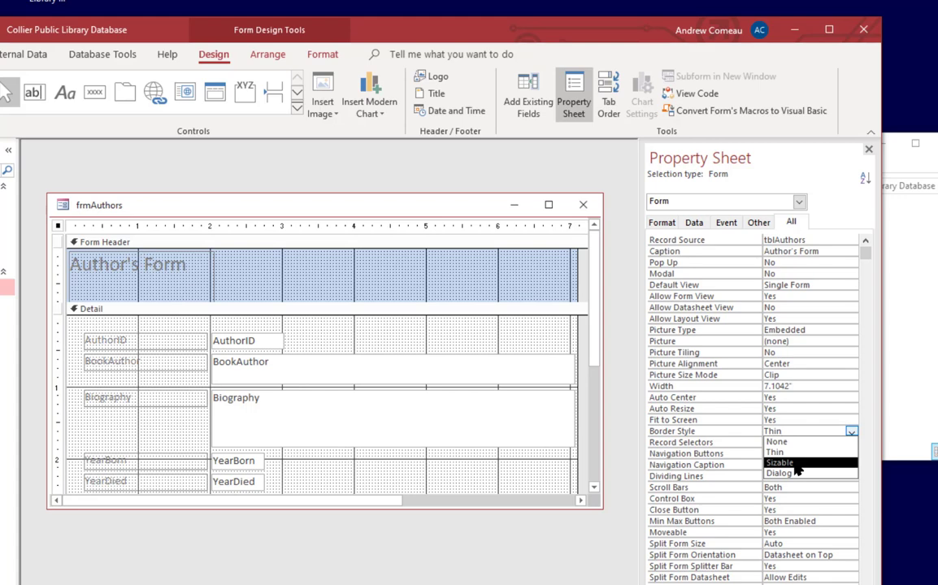
click(798, 463)
key(F5)
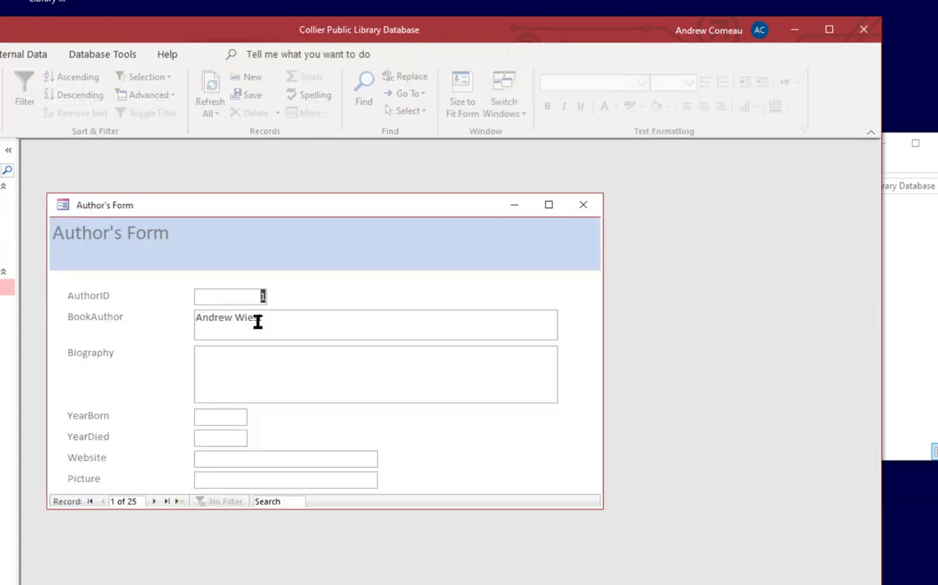
drag(602, 508, 589, 533)
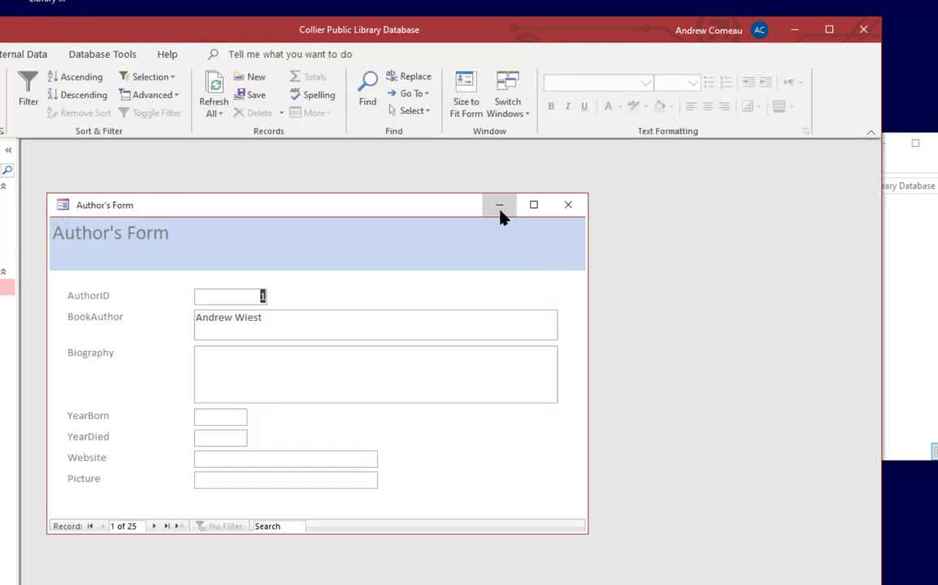
- View the form window's control menu, return to Design View and set the form's Scroll Bars property to Neither
click(63, 206)
click(84, 219)
click(870, 584)
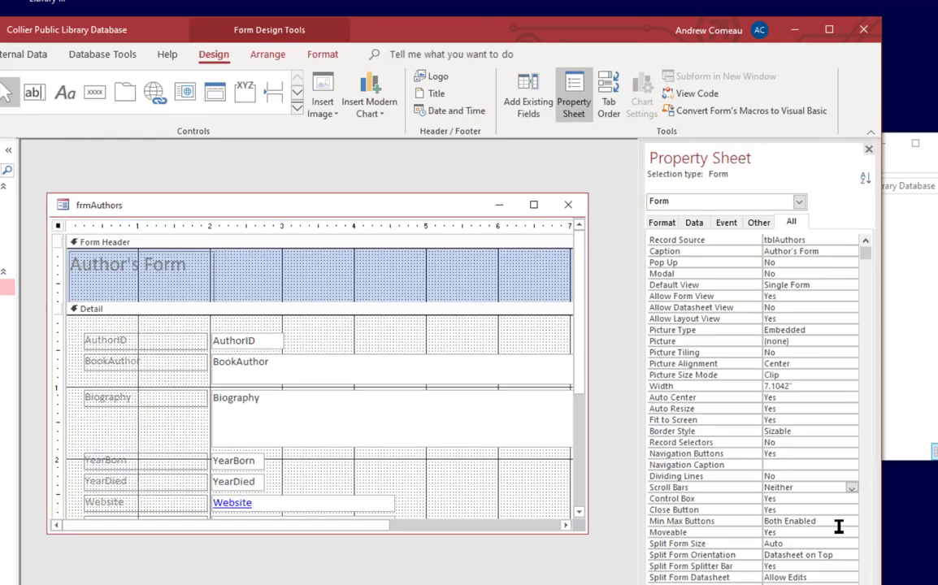
- Set the form's Min Max Buttons property to None, check the form in Form View and return to Design View
click(839, 526)
click(852, 523)
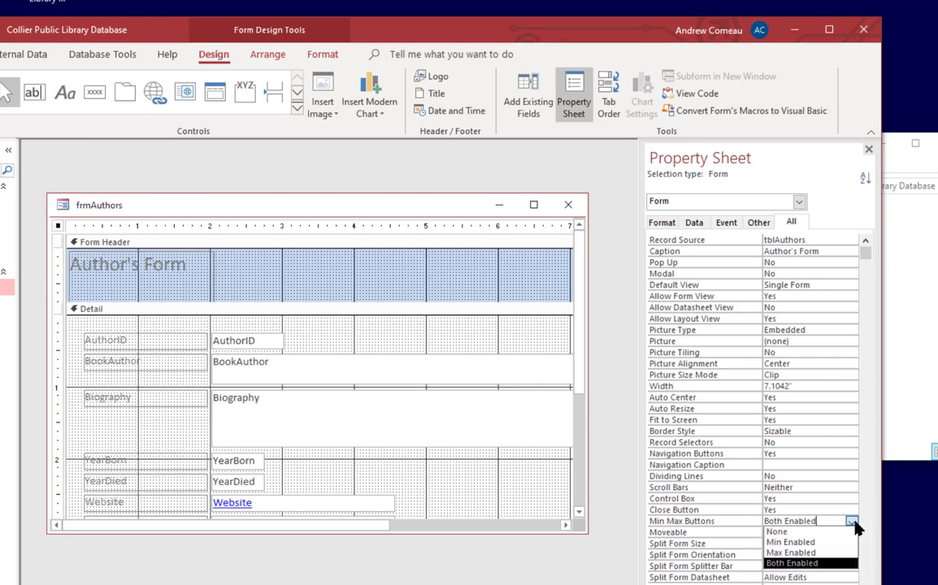
click(816, 533)
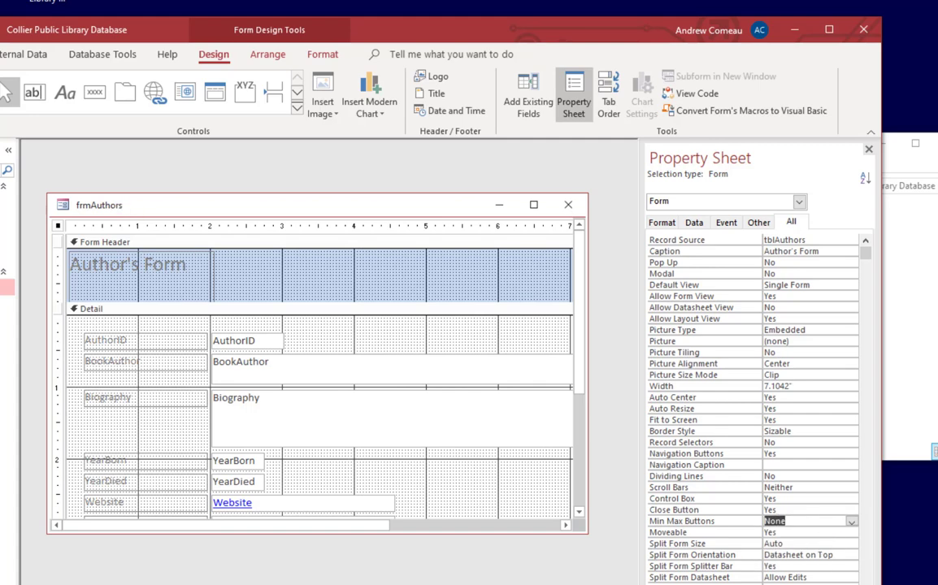
click(0, 89)
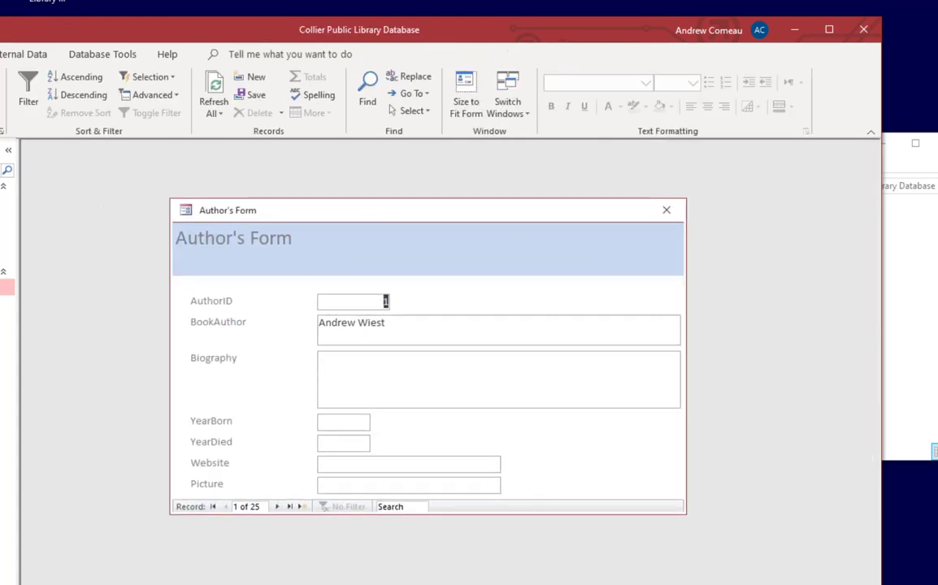
click(0, 90)
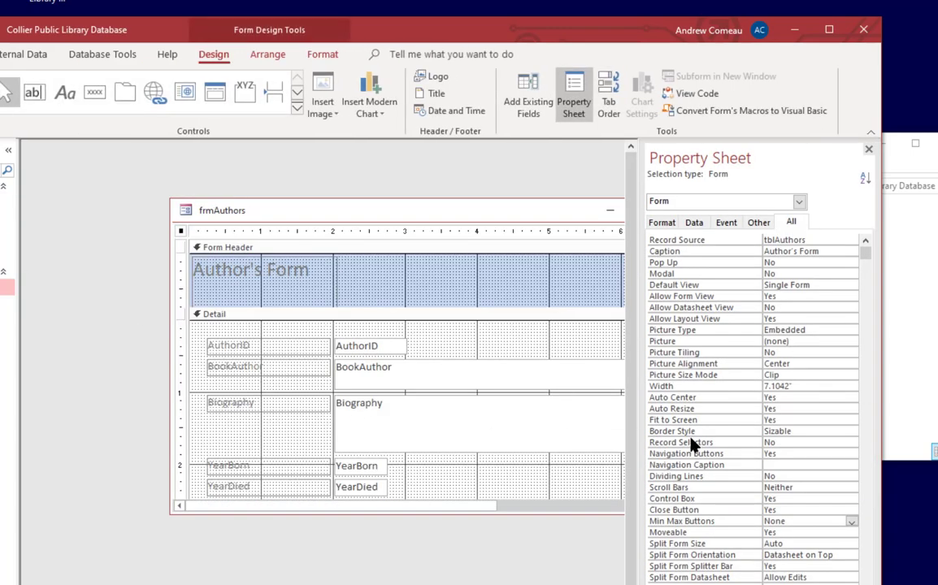
- Set the form's Min Max Buttons property back to Both Enabled and move the form window clear of the property sheet
double_click(828, 521)
double_click(823, 521)
scroll(813, 568, down, 2)
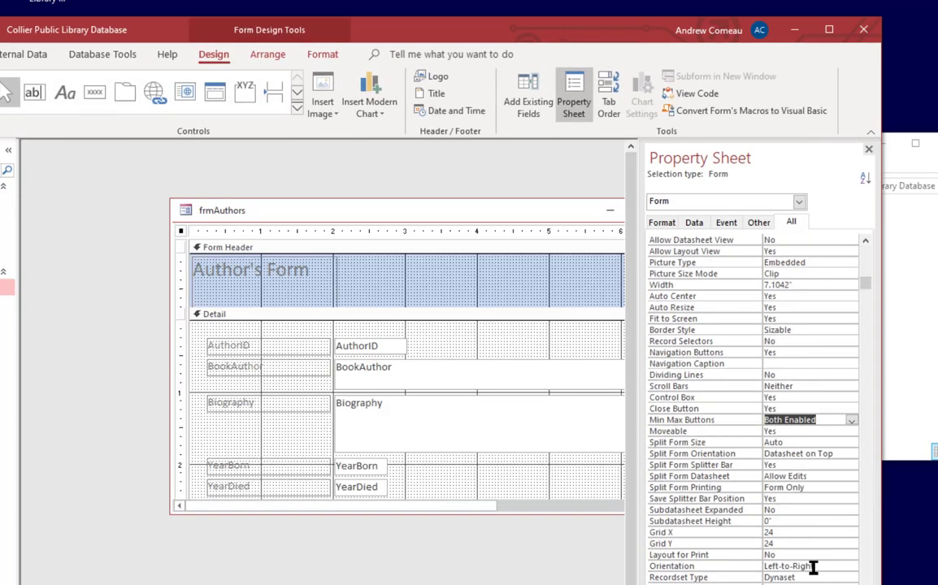
scroll(815, 567, up, 2)
drag(457, 209, 353, 204)
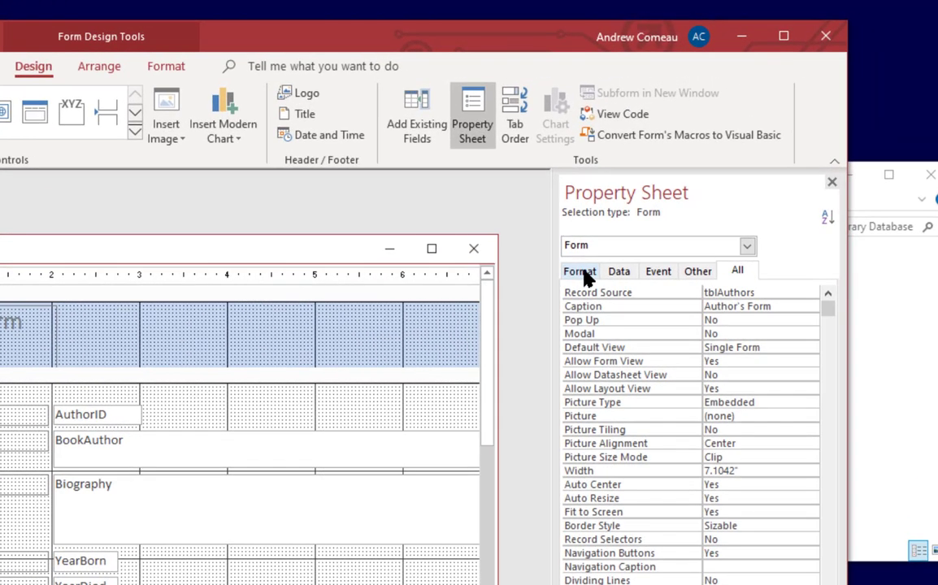
- Review the form's Format, Data and Event property categories, looking through the full list of events
click(587, 270)
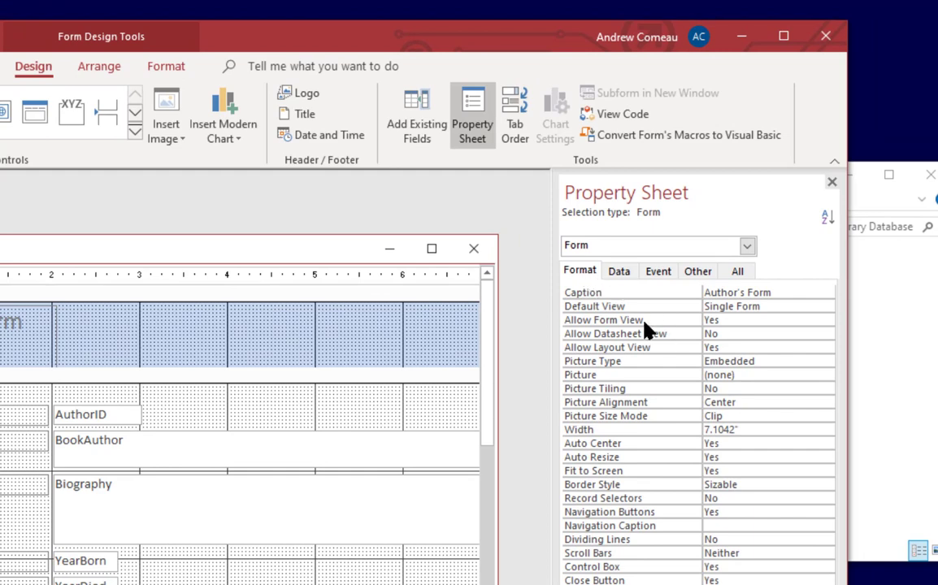
click(618, 271)
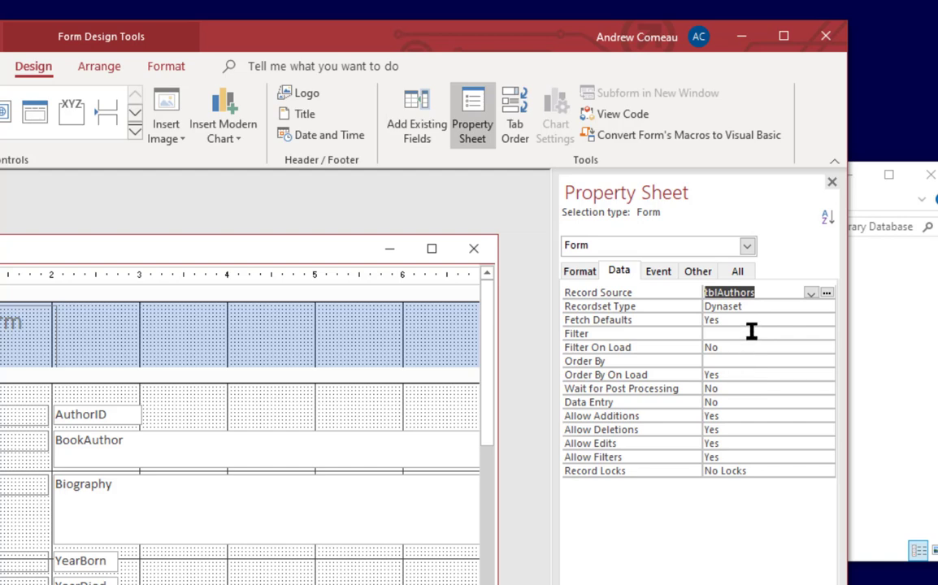
click(661, 272)
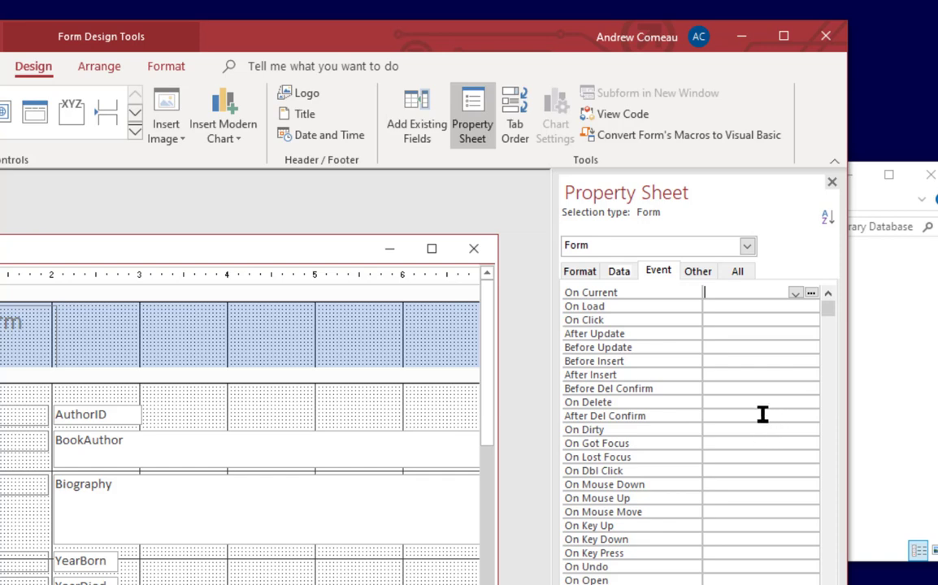
scroll(752, 325, down, 4)
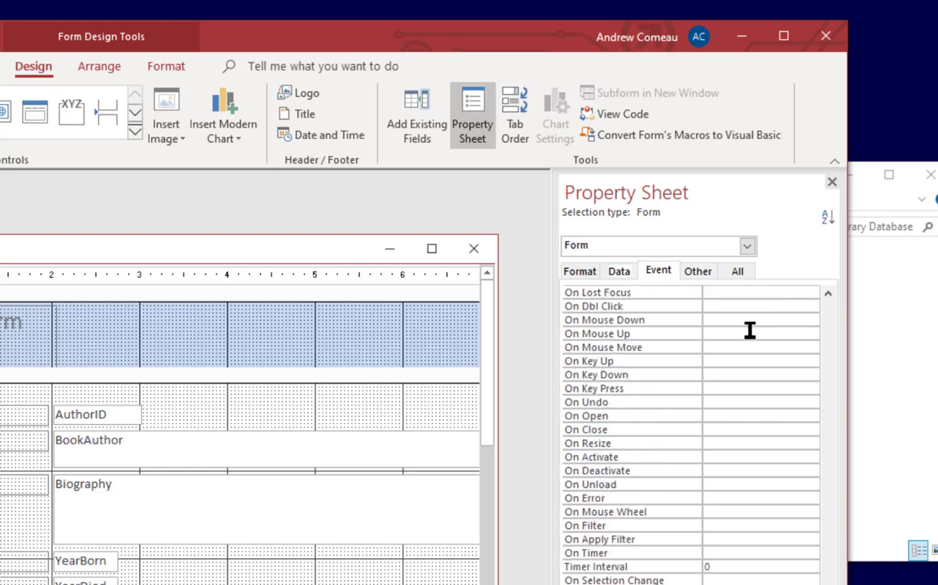
scroll(749, 330, up, 4)
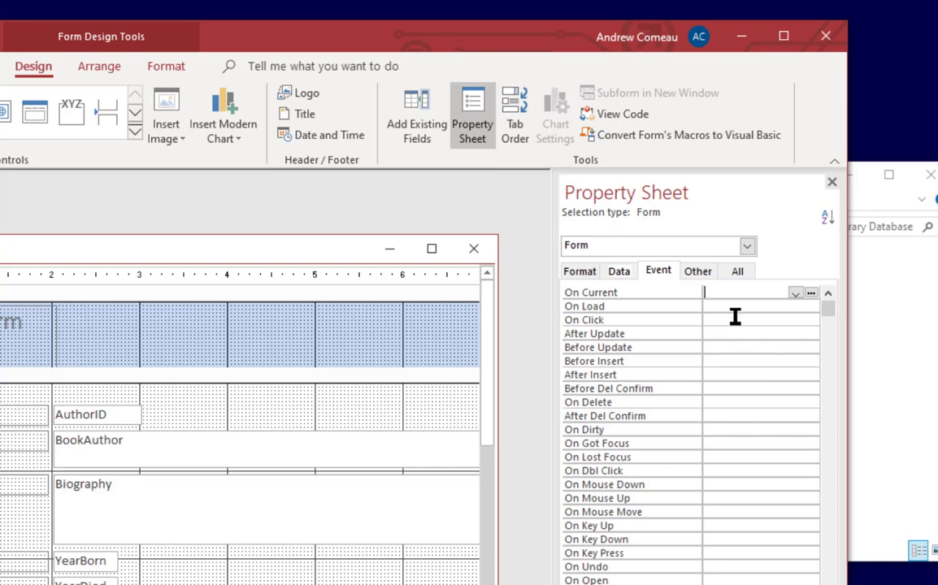
scroll(735, 316, down, 4)
scroll(735, 316, up, 3)
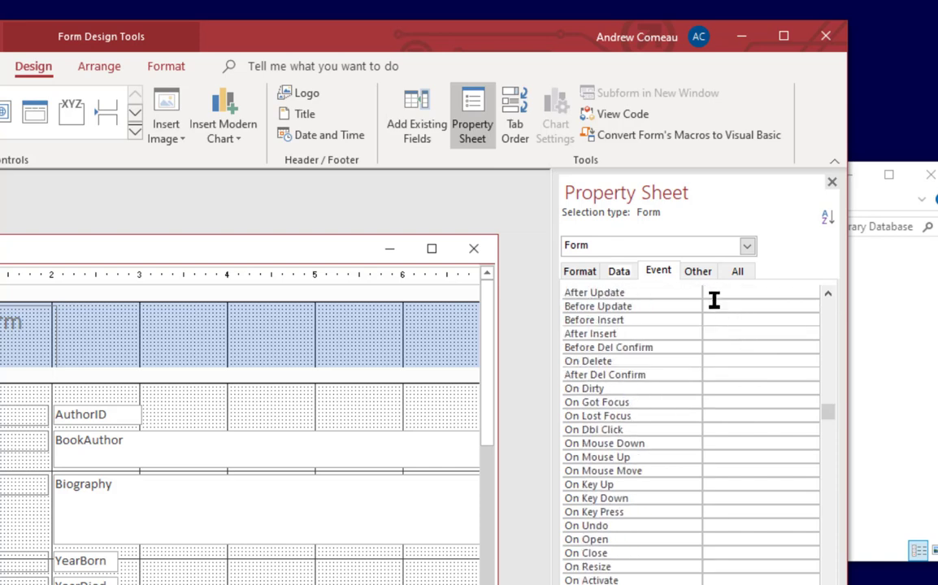
- Examine the form's Other property category, including the Toolbar and Menu Bar properties
click(701, 272)
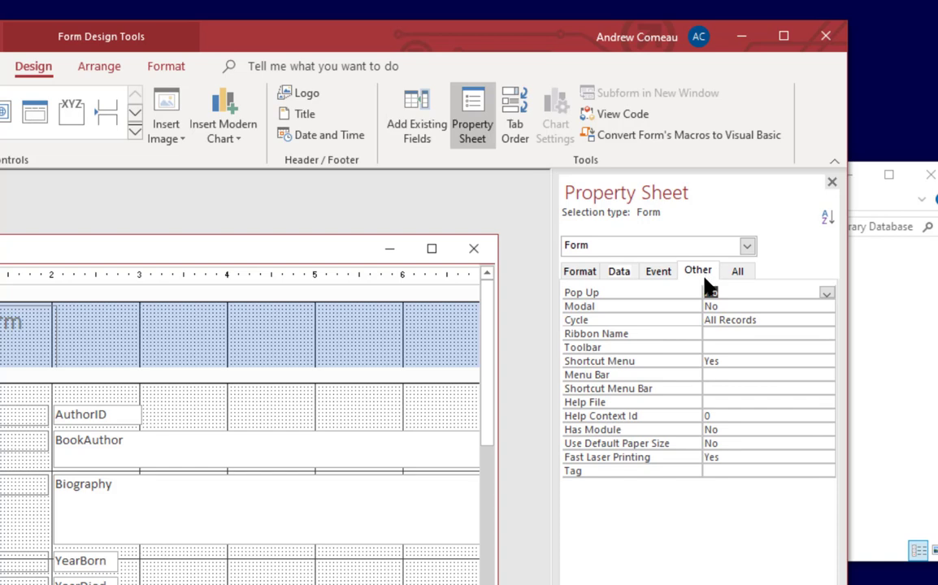
click(743, 347)
click(740, 374)
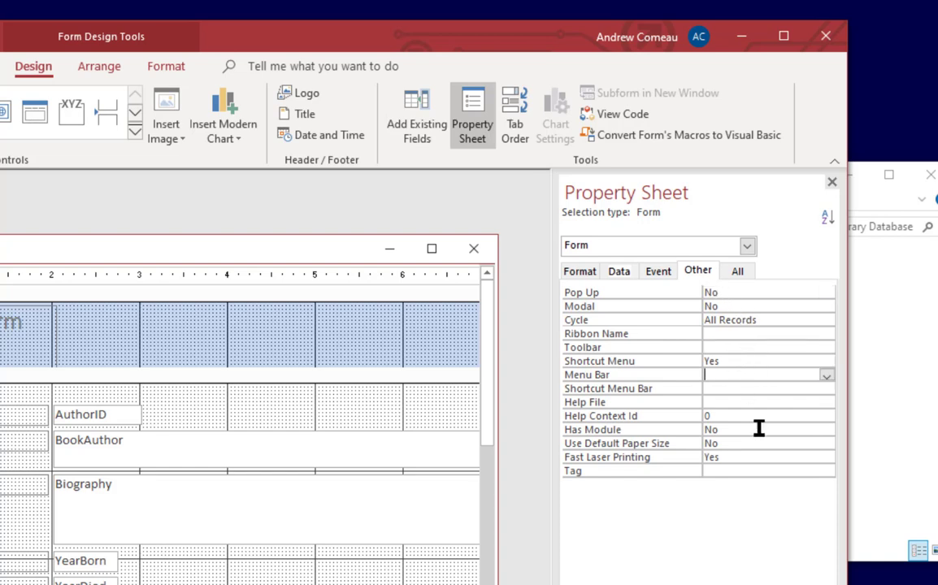